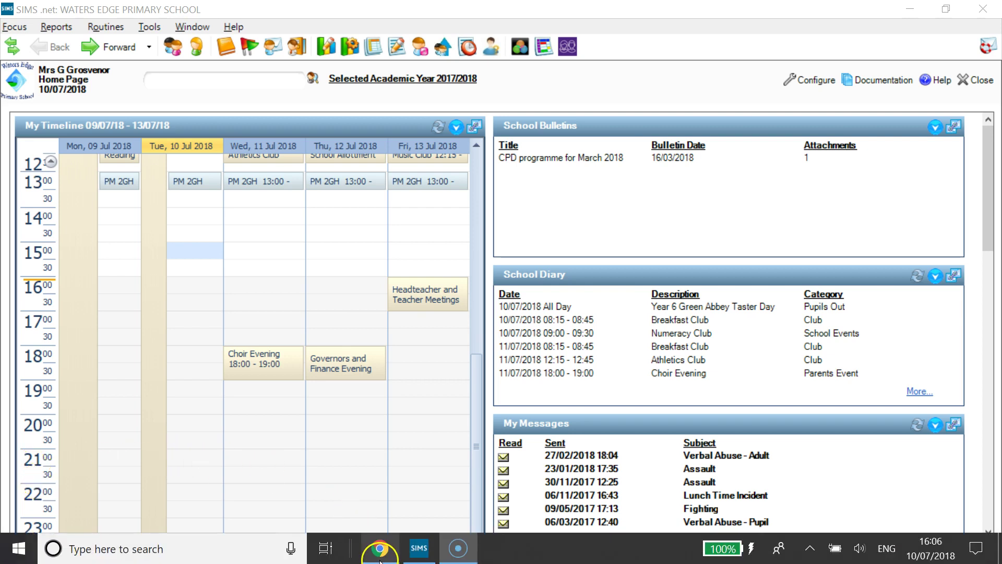
Switch to Chrome and try to download the V5.0 KS2 marksheet templates from the Statutory Analysis Report for KS2 notification page
left_click(384, 556)
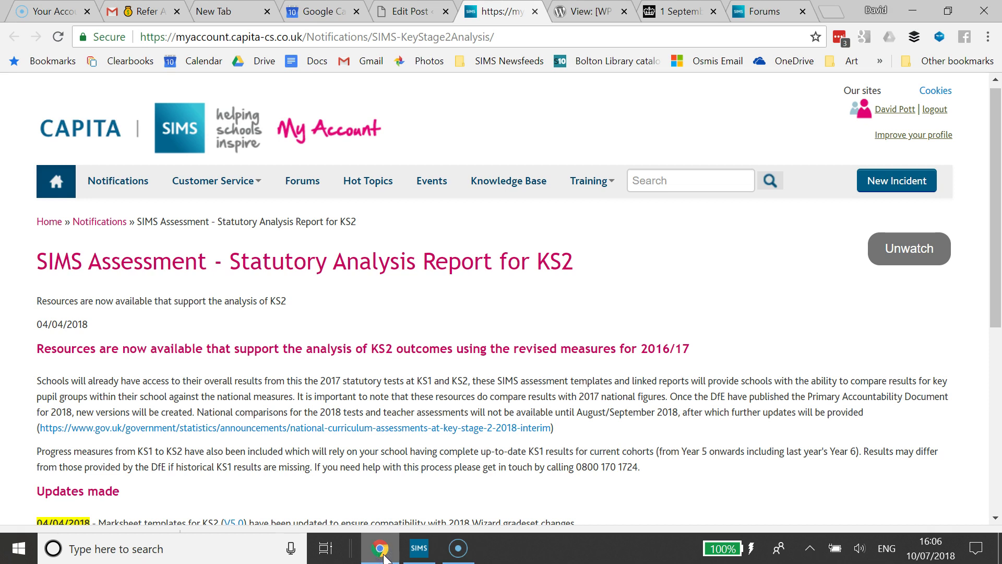
left_click(114, 129)
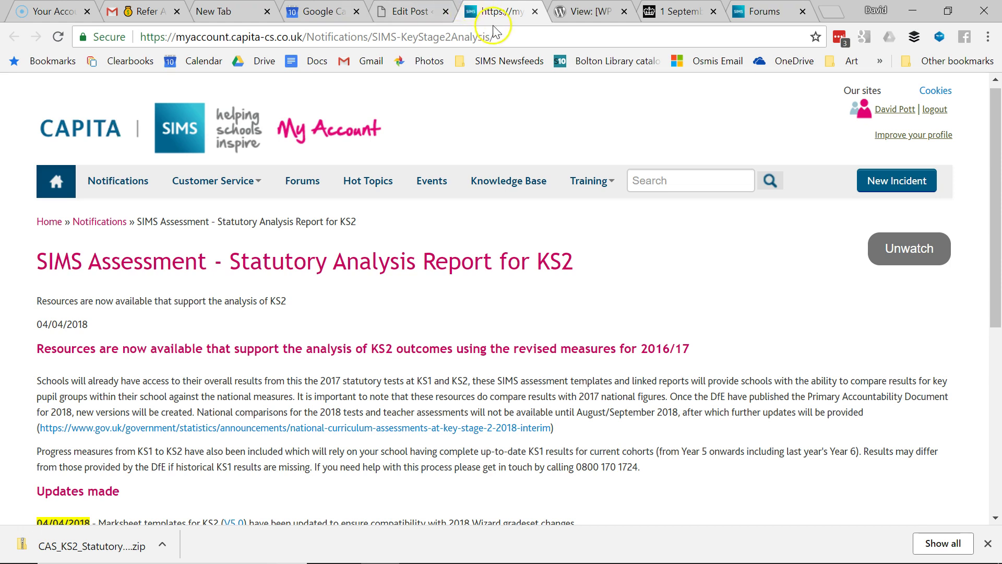
left_click_drag(511, 37, 93, 39)
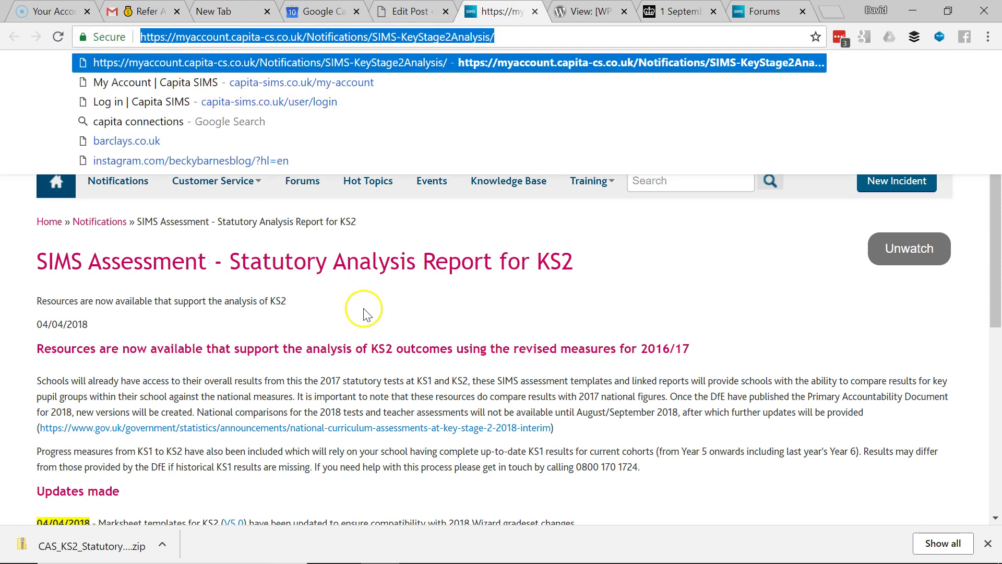
scroll(472, 383, "down", 1)
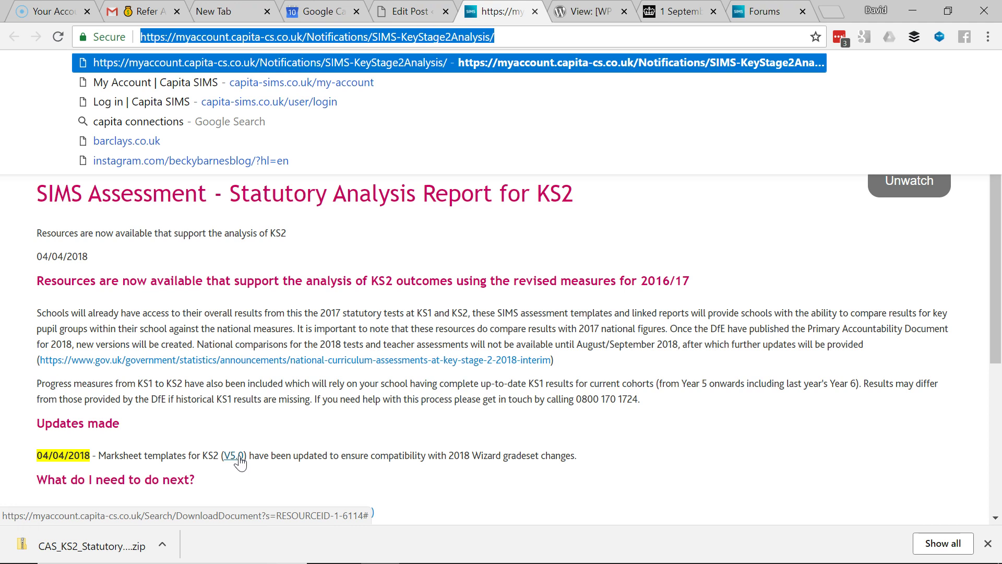
left_click(240, 460)
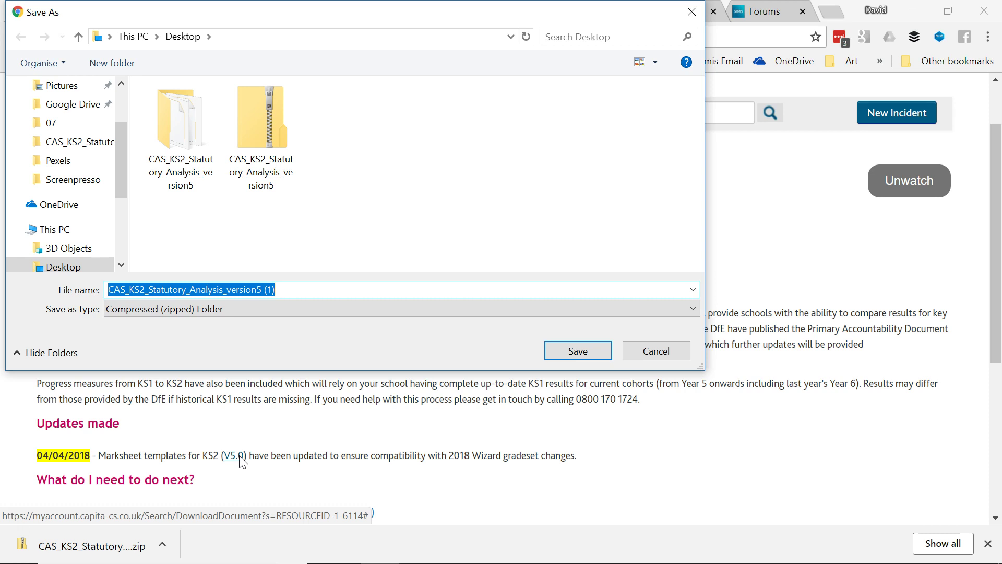
left_click(656, 349)
Go to the desktop and open the extracted CAS_KS2_Statutory_Analysis_version5 folder to view its files
left_click(911, 11)
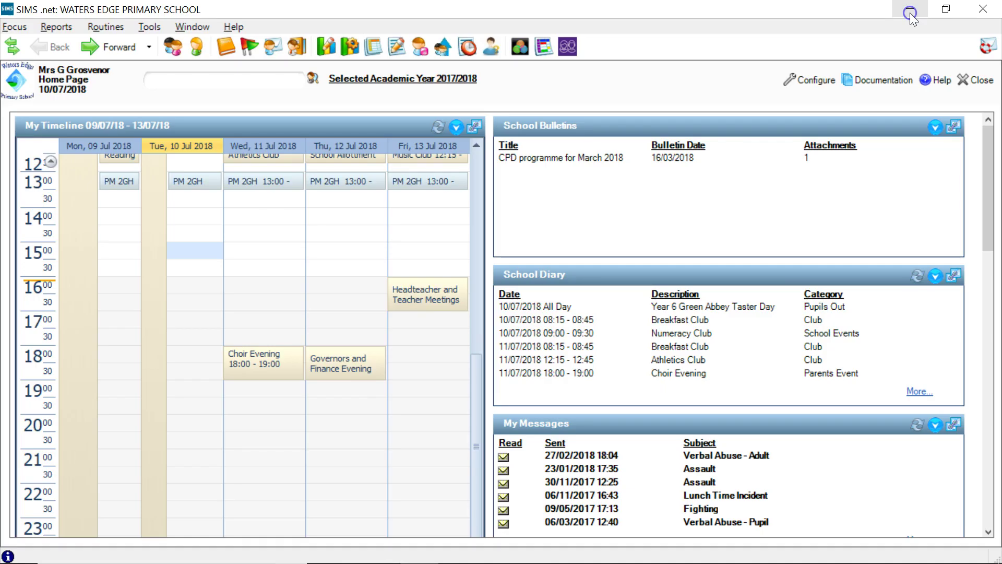
left_click(910, 12)
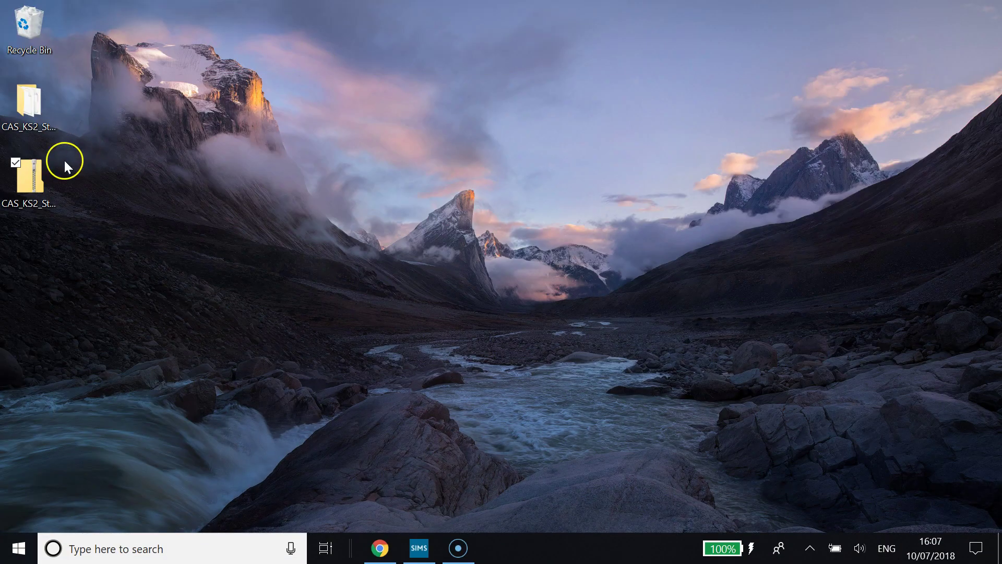
left_click(39, 180)
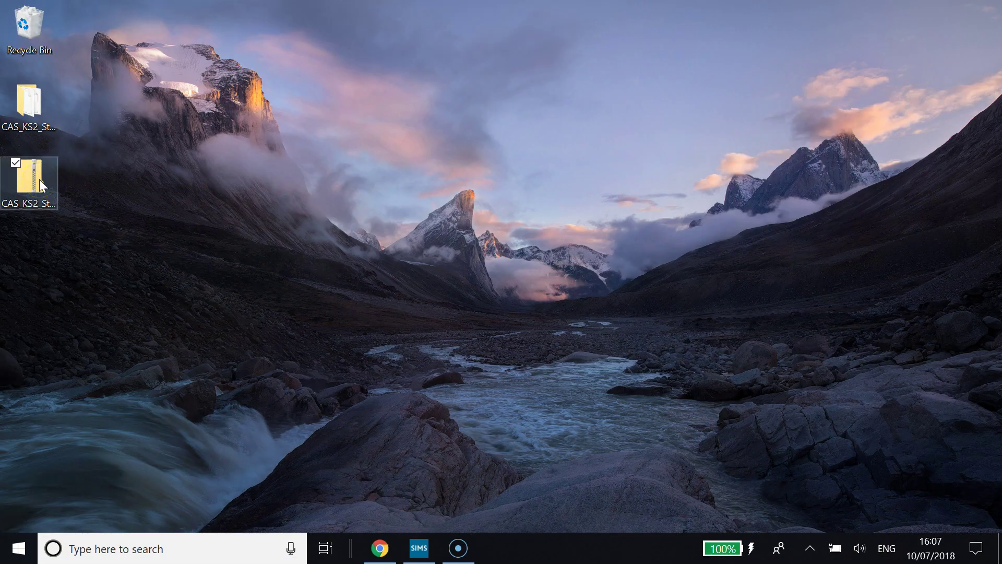
double_click(23, 114)
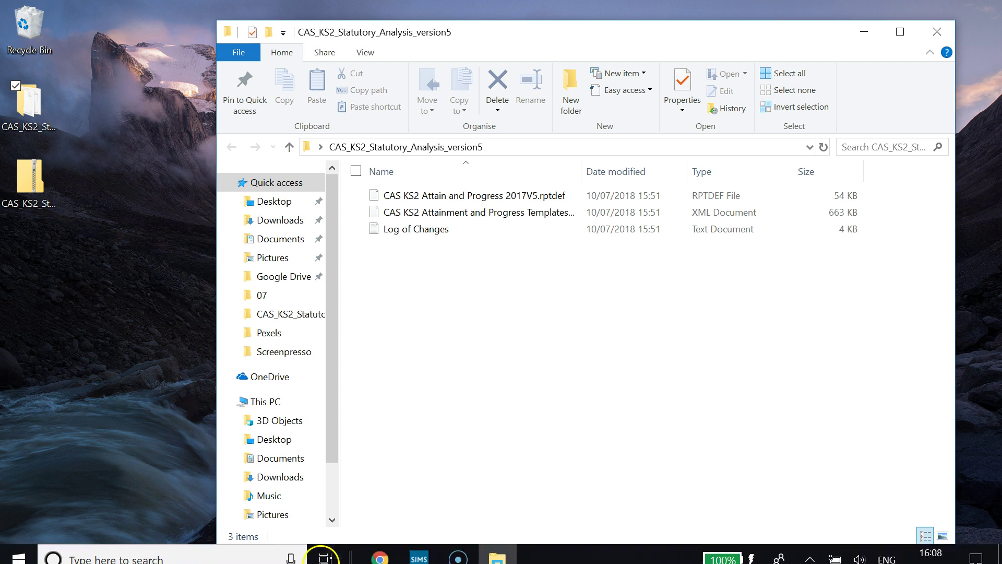
Switch to SIMS .net and open the import routine for assessment data
left_click(428, 554)
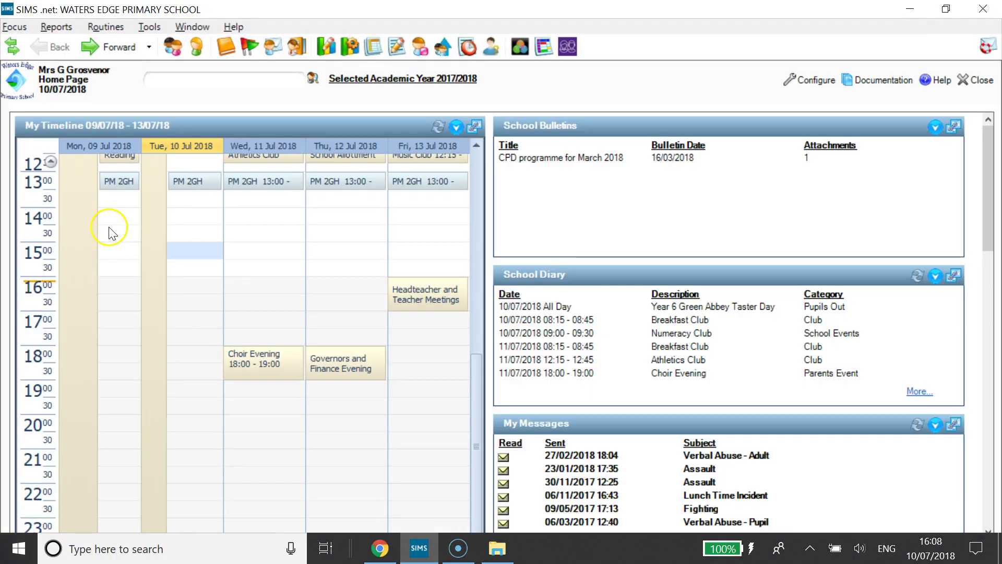
left_click(112, 28)
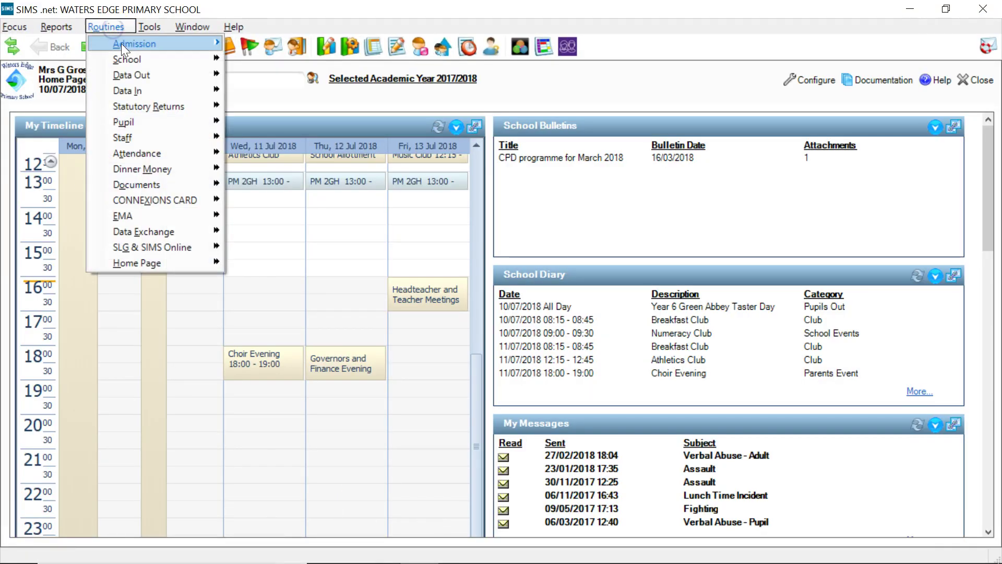
left_click(139, 92)
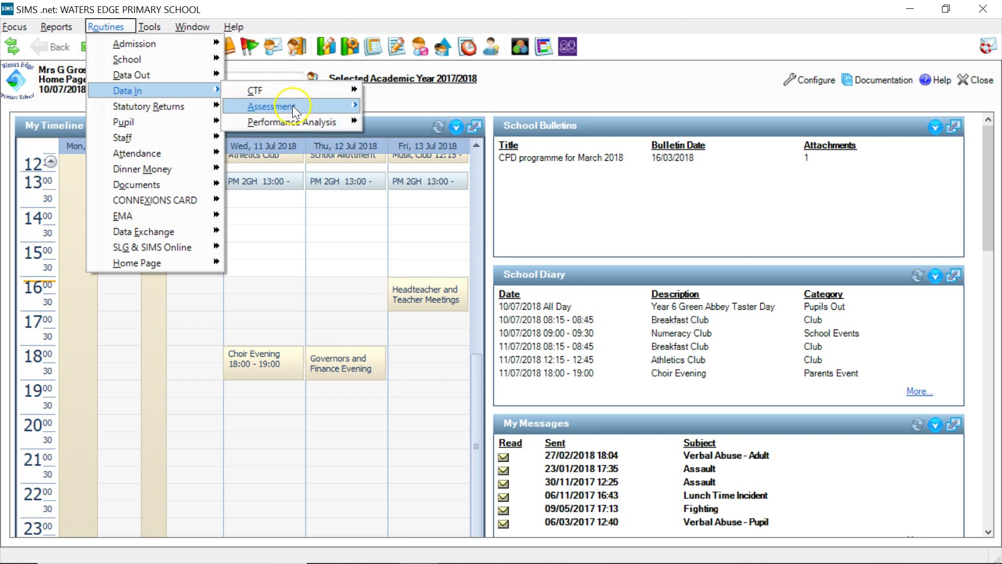
mouse_move(292, 106)
left_click(374, 108)
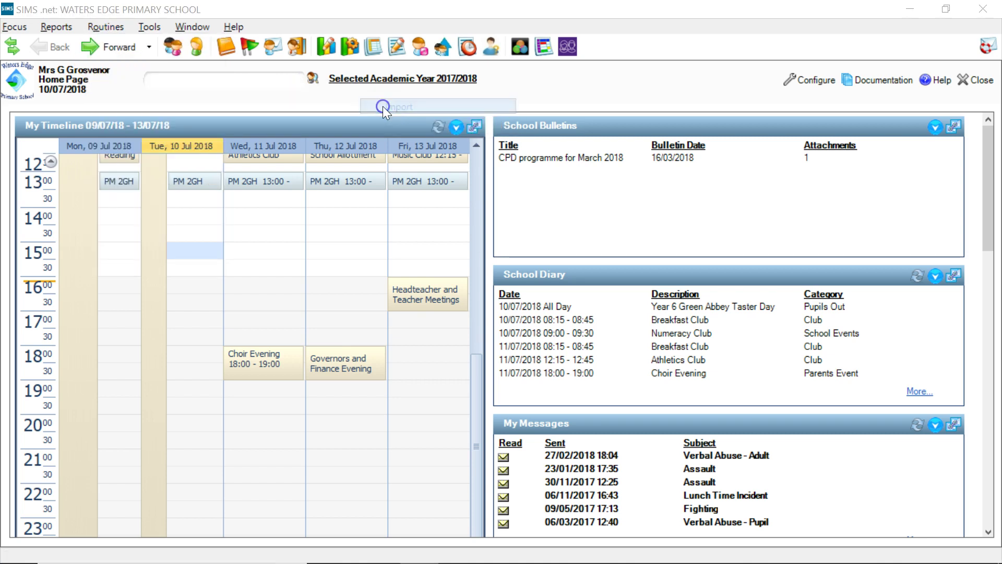
Choose the CAS KS2 Attainment and Progress Templates 2017V5 XML file from the desktop's CAS_KS2_Statutory_Analysis_version5 folder as the import file
left_click(726, 171)
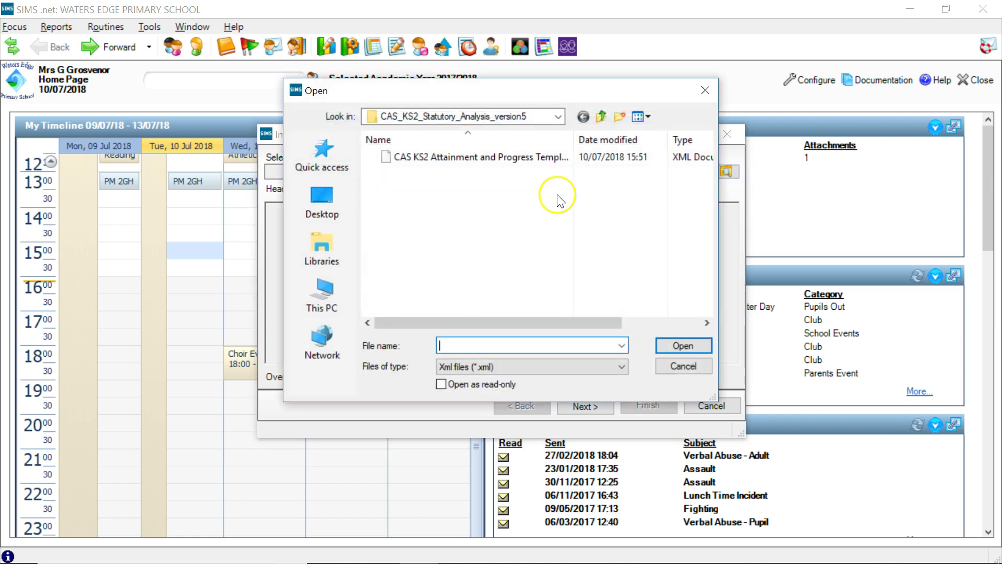
left_click(320, 199)
left_click(451, 208)
double_click(452, 208)
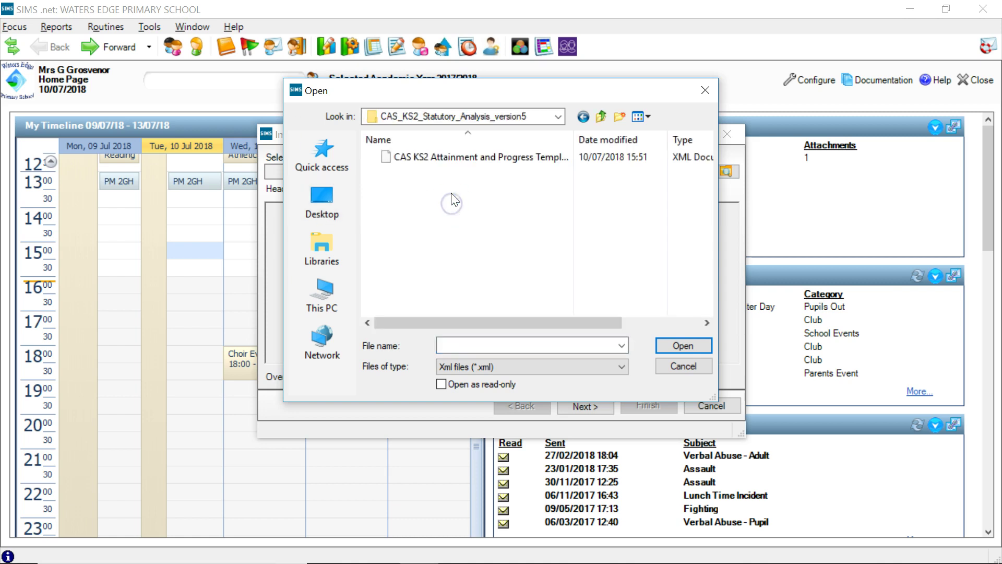
left_click(454, 157)
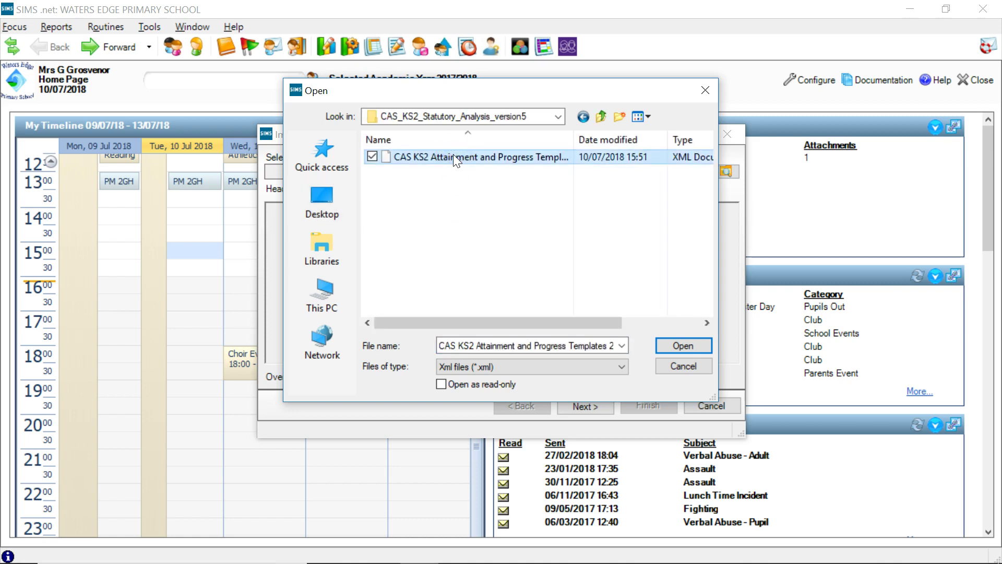
left_click(493, 156)
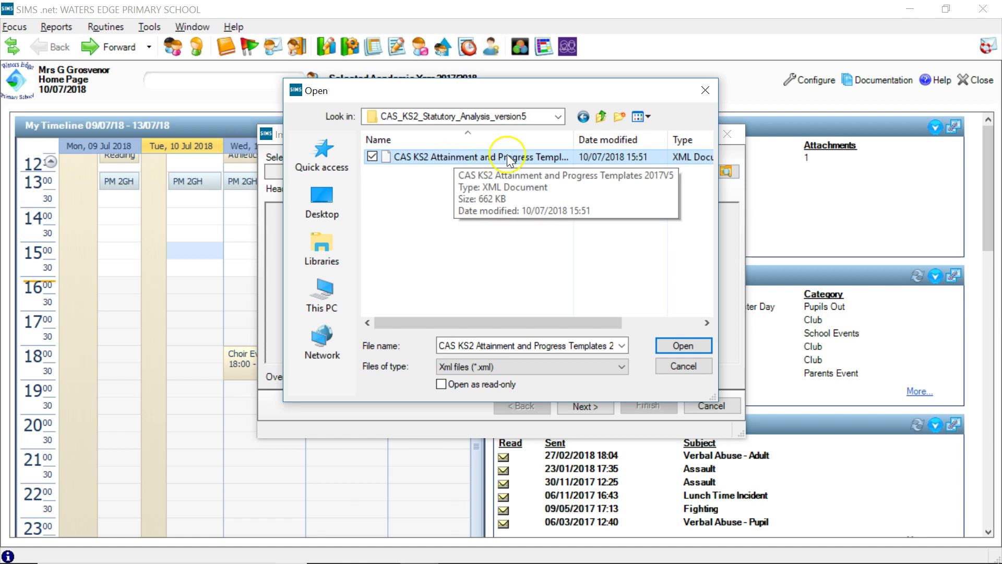
left_click(683, 345)
Import the CAS KS1 APS Calculator 2017 and CAS KS2 Attainment and Progress 2017 templates from the chosen file
left_click(586, 407)
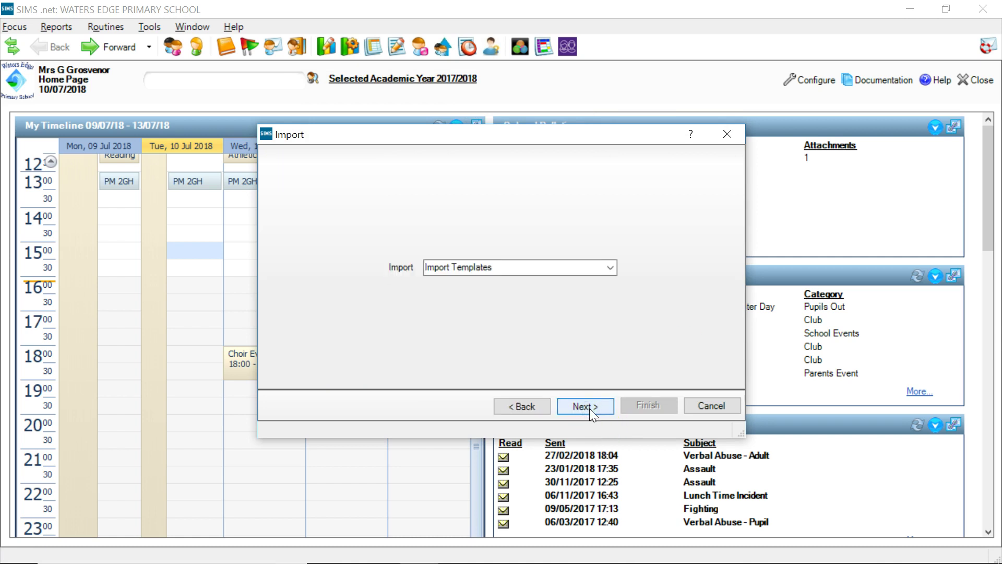
left_click(590, 405)
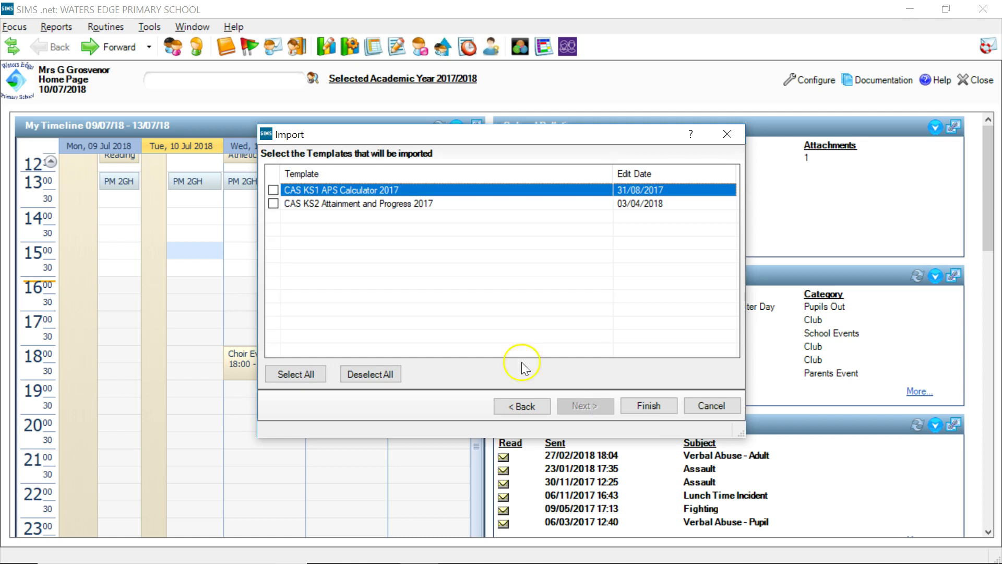
left_click(273, 189)
left_click(660, 406)
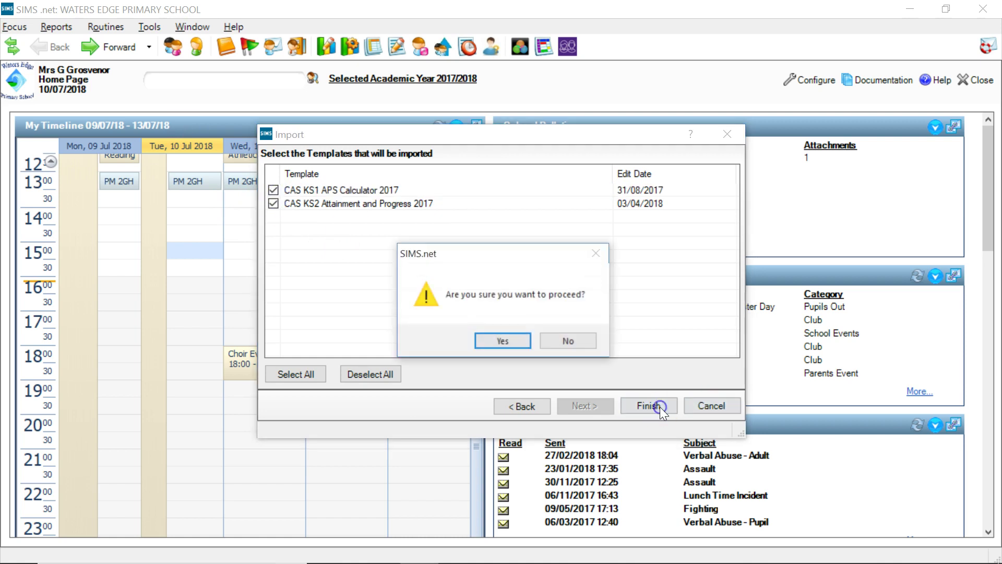
left_click(503, 341)
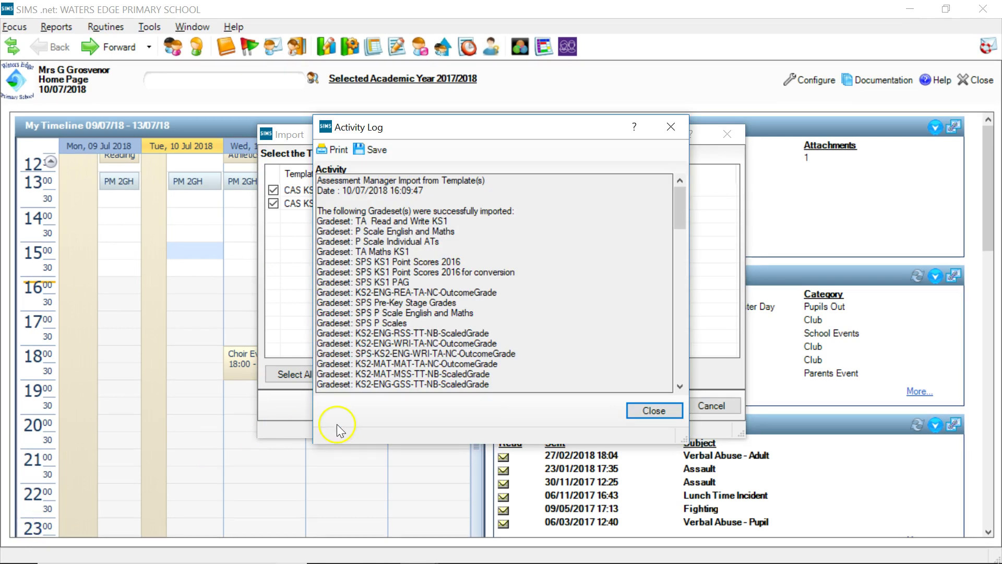
Check the list of imported templates at the end of the activity log and close the log
left_click_drag(680, 214, 680, 375)
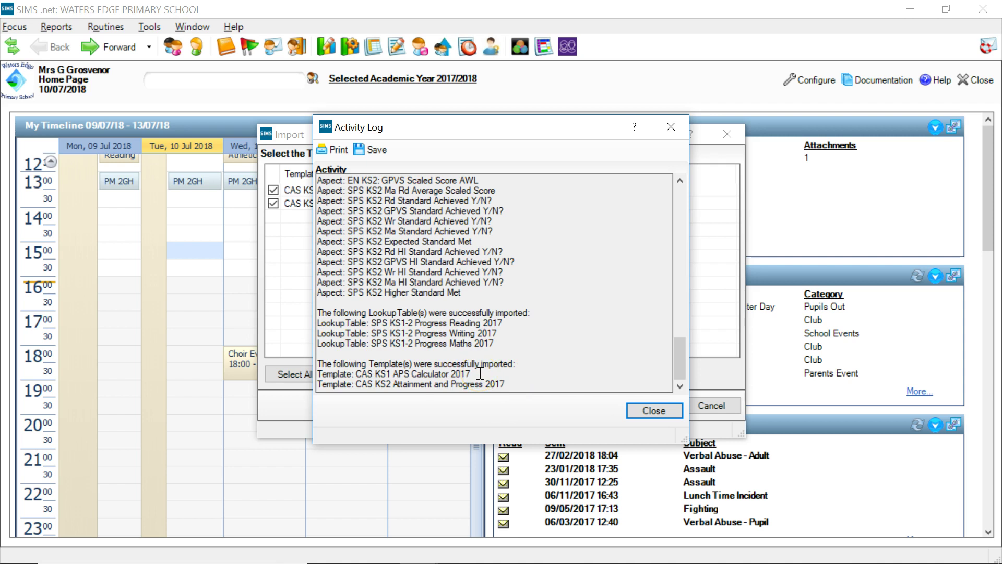
left_click_drag(509, 386, 317, 375)
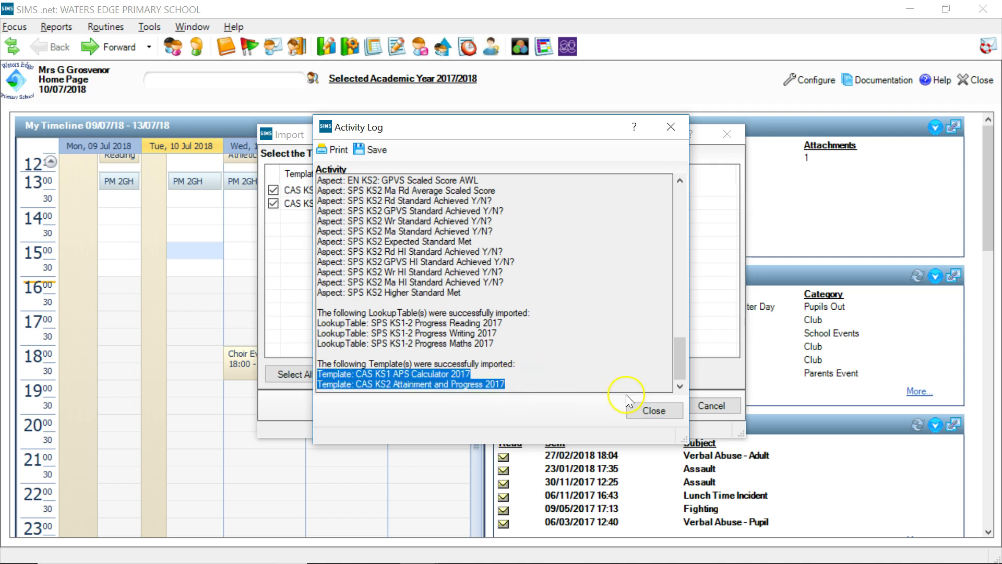
left_click(655, 411)
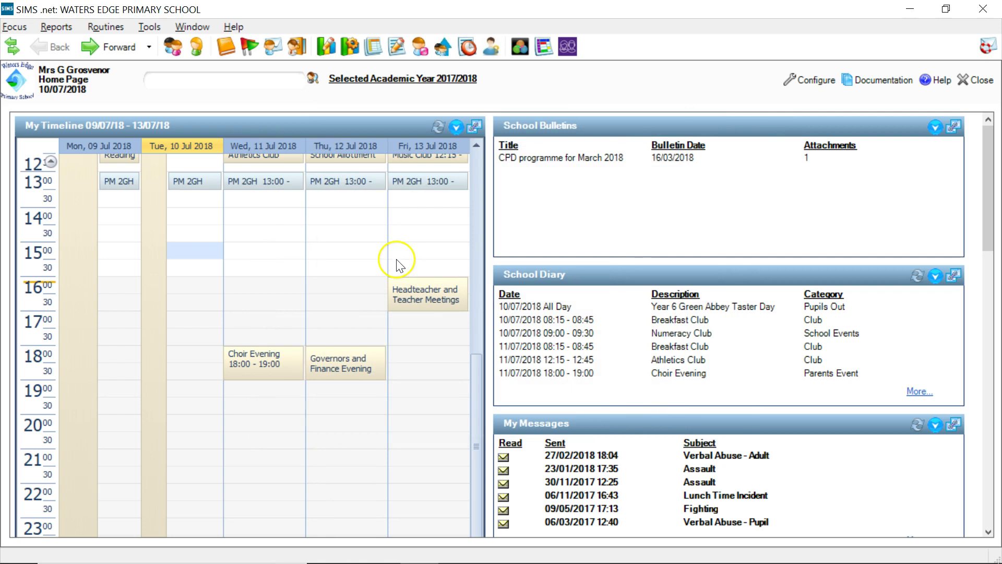
Open the assessment template finder and search for active templates with "cas" as the template name
left_click(24, 25)
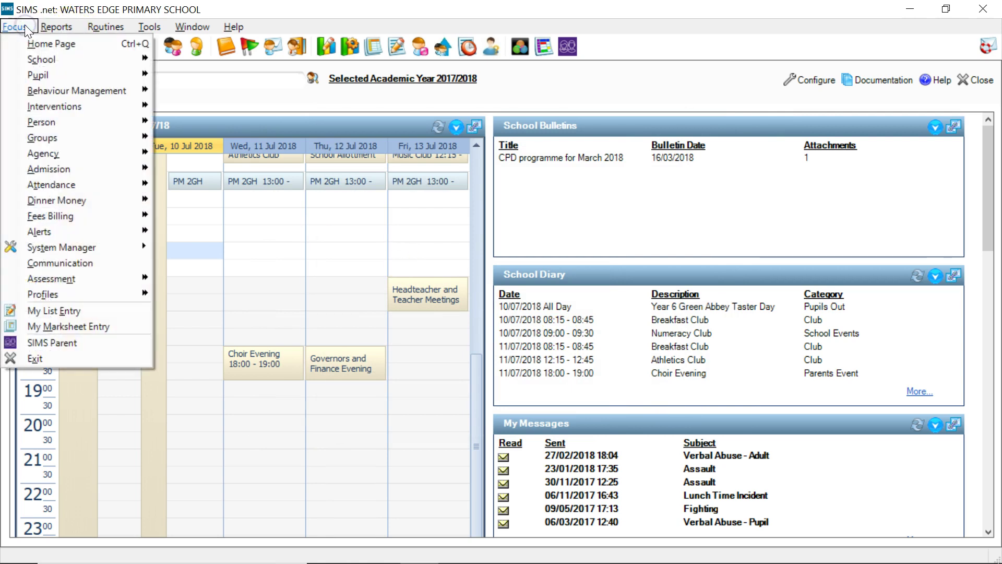
left_click(87, 277)
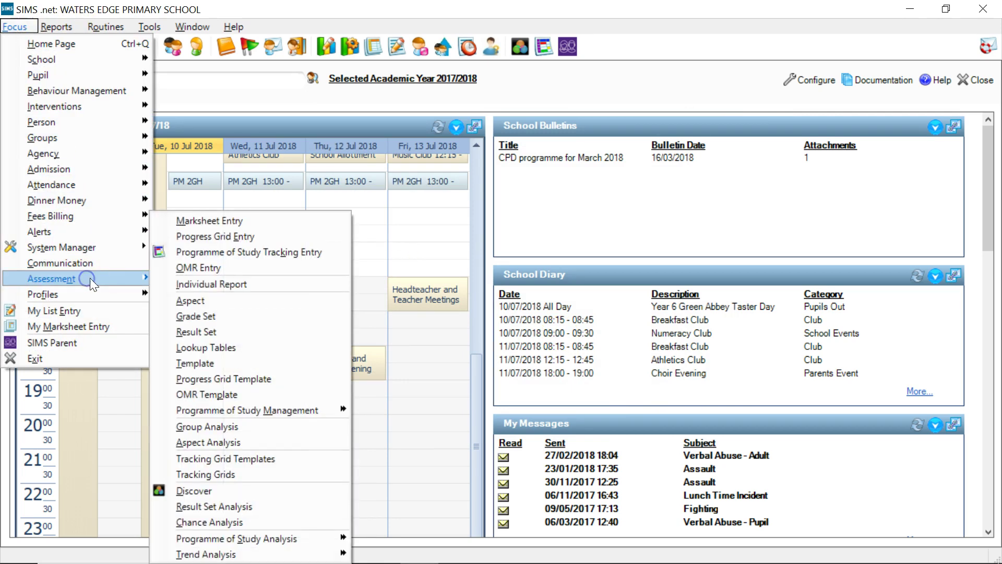
left_click(196, 361)
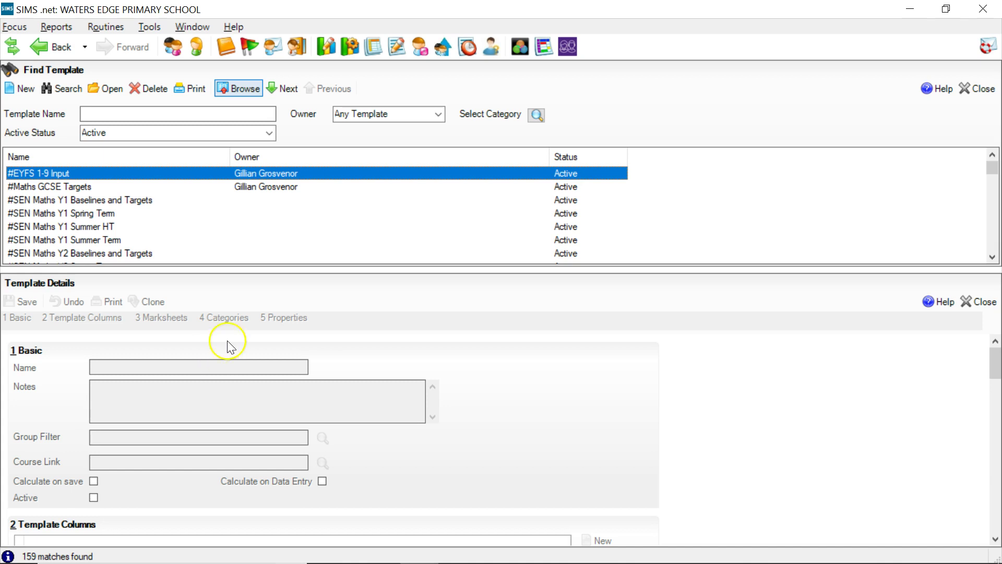
left_click(112, 116)
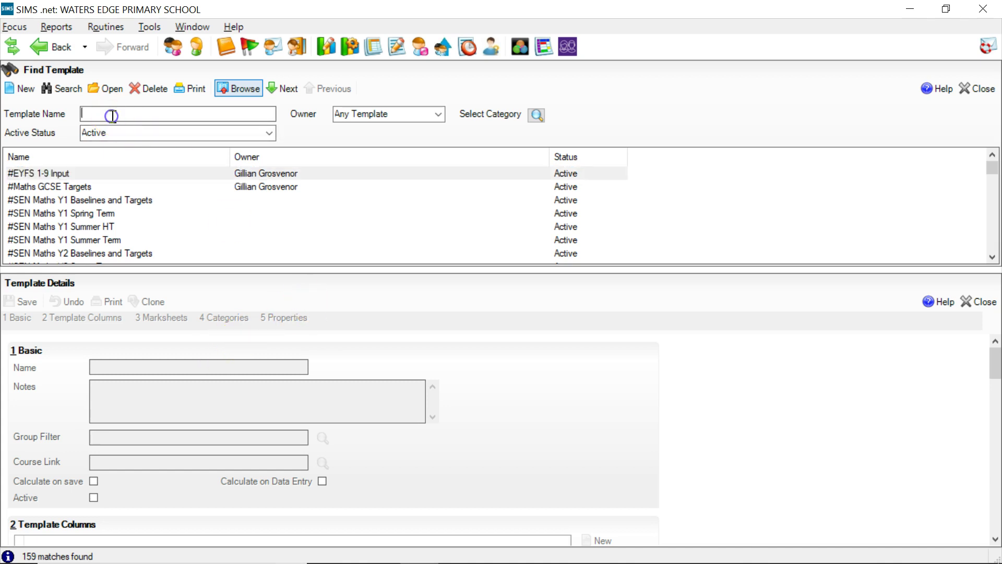
type("cas")
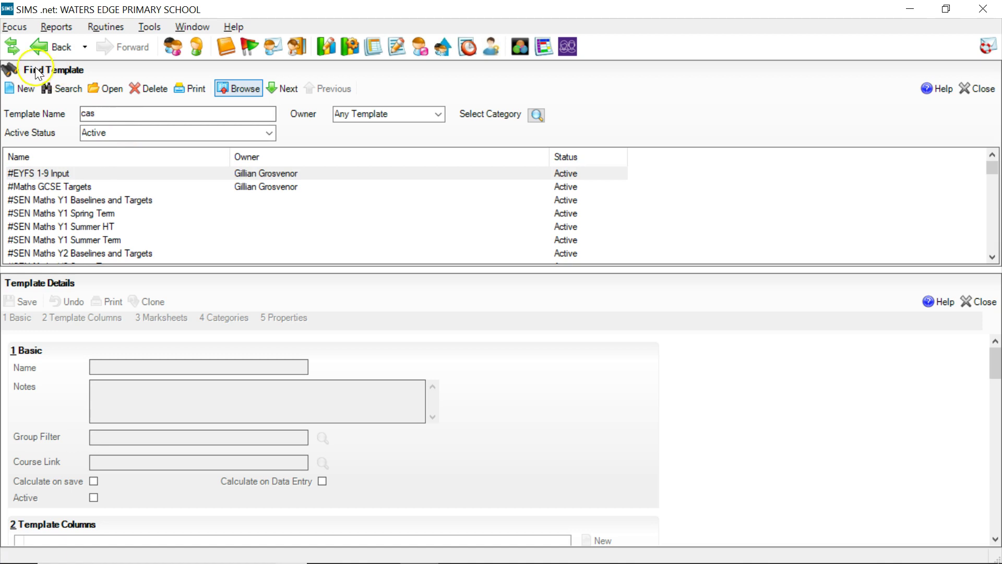
left_click(56, 84)
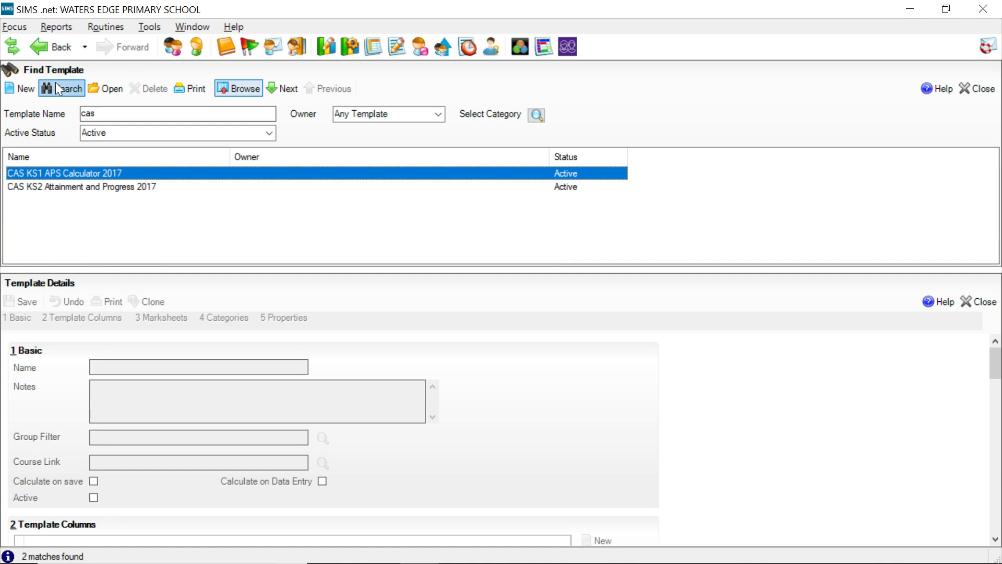
Open the CAS KS1 APS Calculator 2017 template and go to its marksheets section
double_click(76, 172)
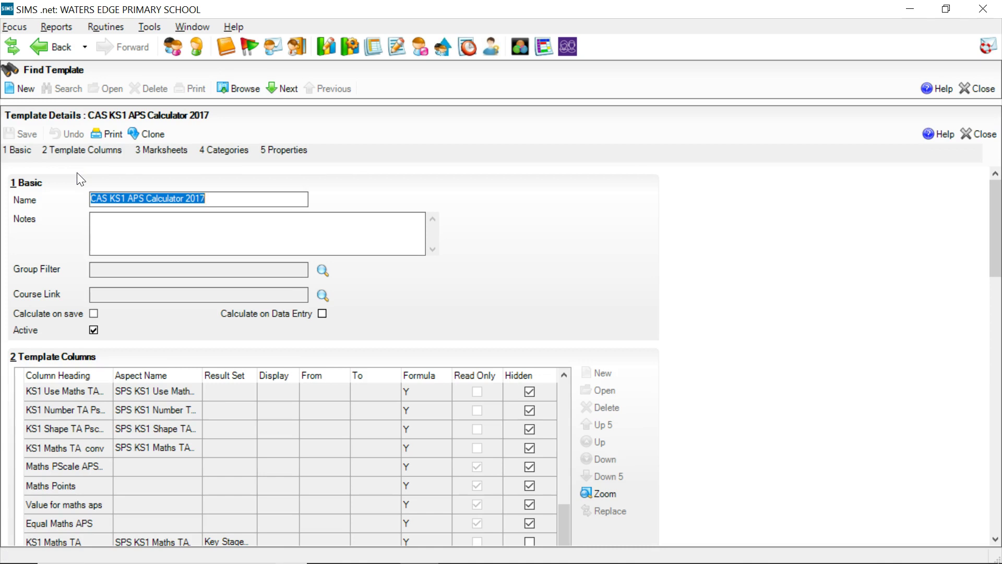
left_click(164, 152)
scroll(725, 310, "down", 10)
scroll(724, 311, "up", 10)
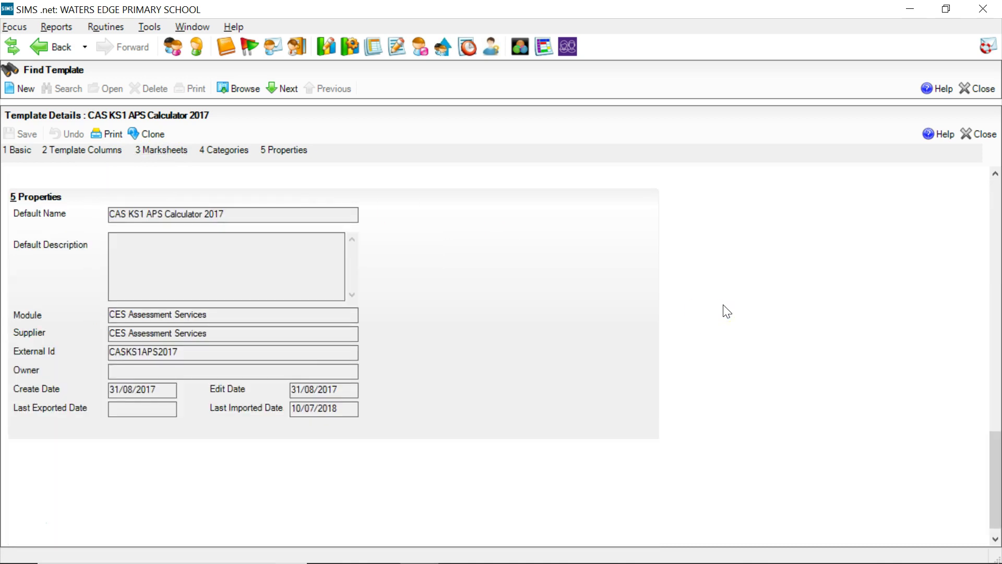
left_click(768, 284)
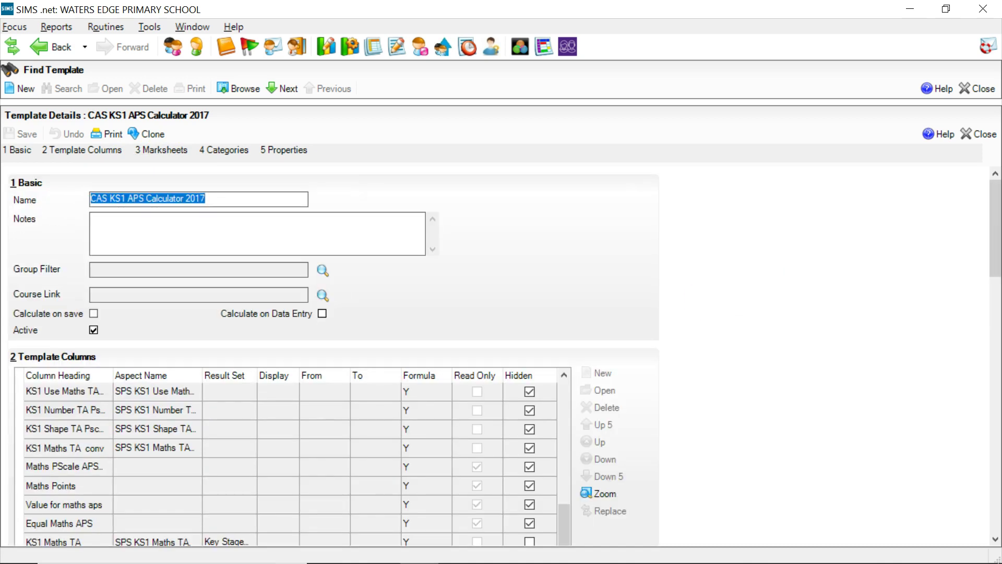
left_click_drag(992, 205, 996, 286)
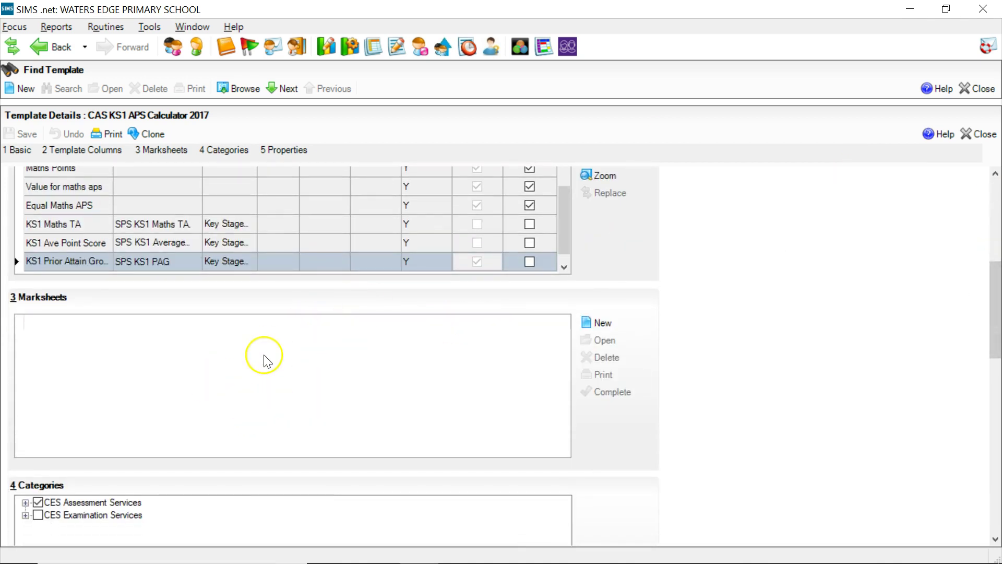
Add a marksheet for the Year 6 year group to the KS1 APS Calculator template and save the template
left_click(581, 323)
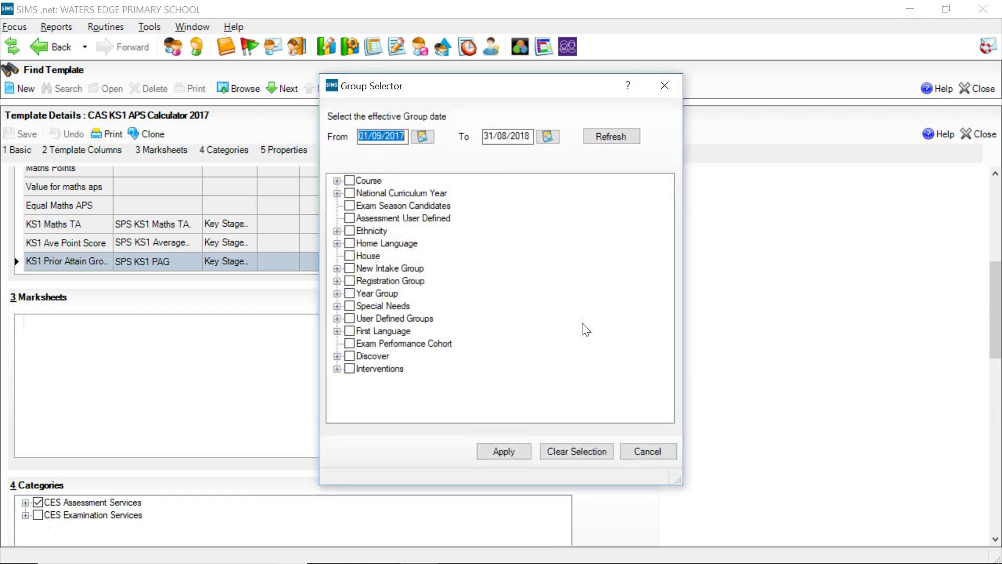
left_click(337, 294)
left_click(365, 369)
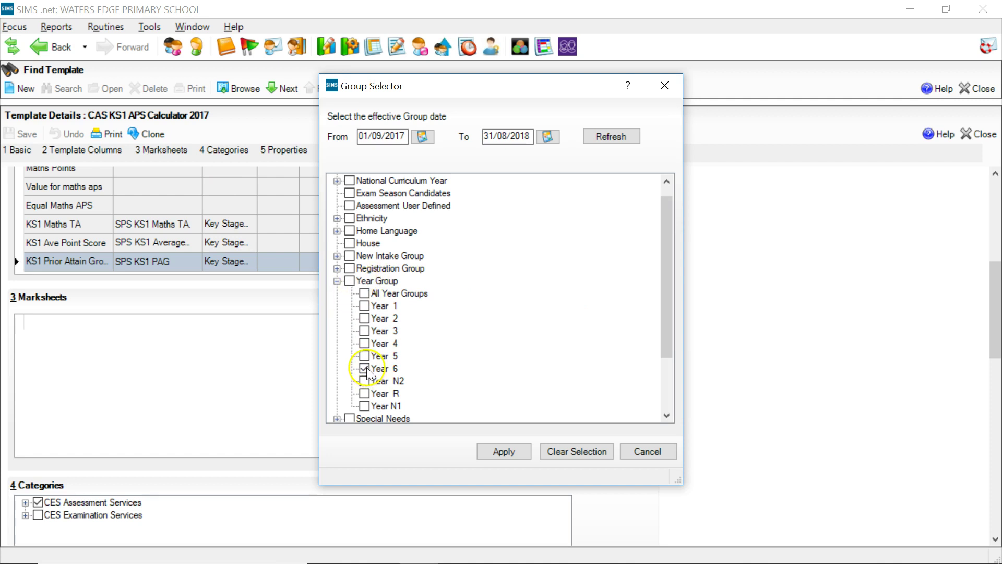
left_click(509, 451)
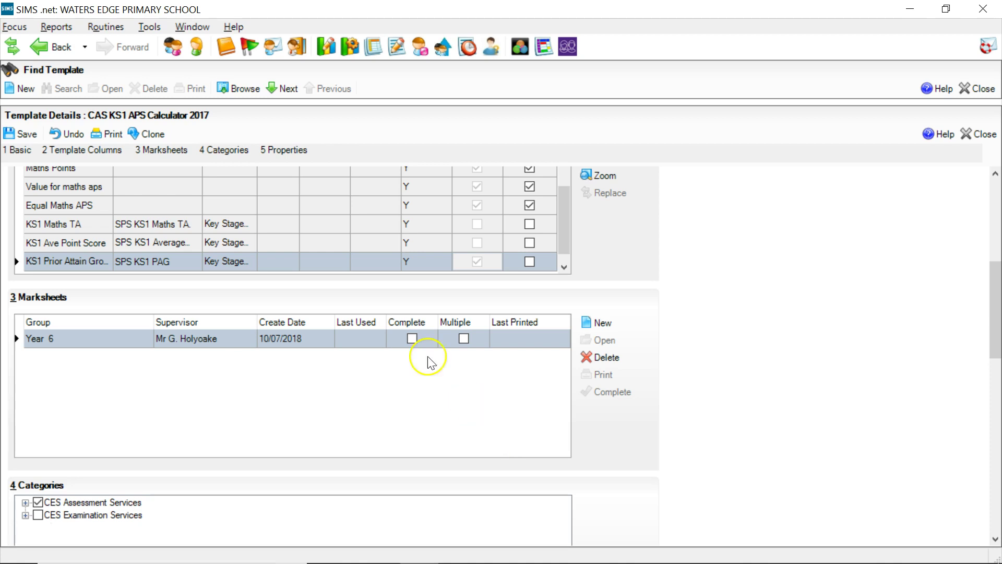
left_click(14, 139)
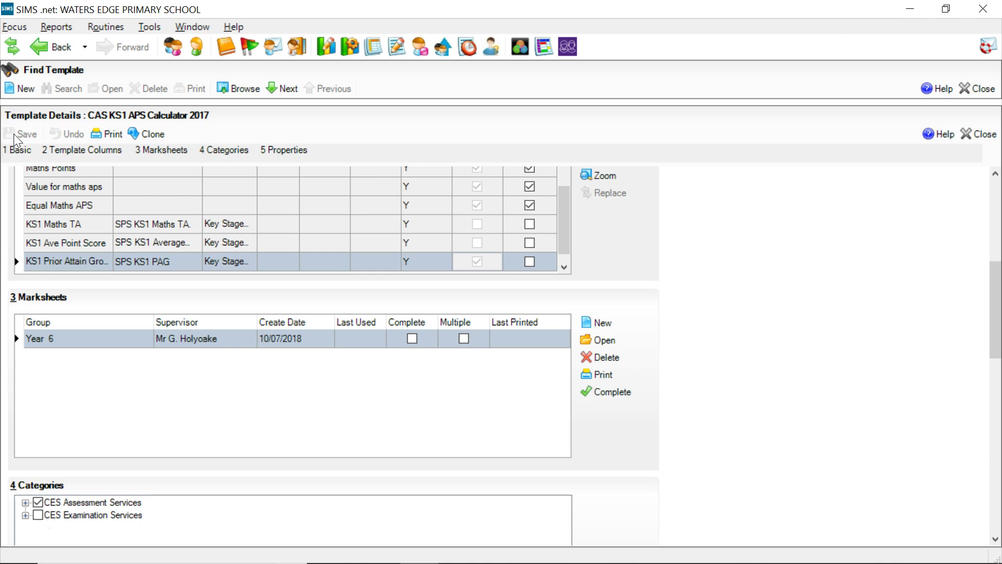
Open the CAS KS2 Attainment and Progress 2017 template from the search results at its marksheets section
left_click(245, 90)
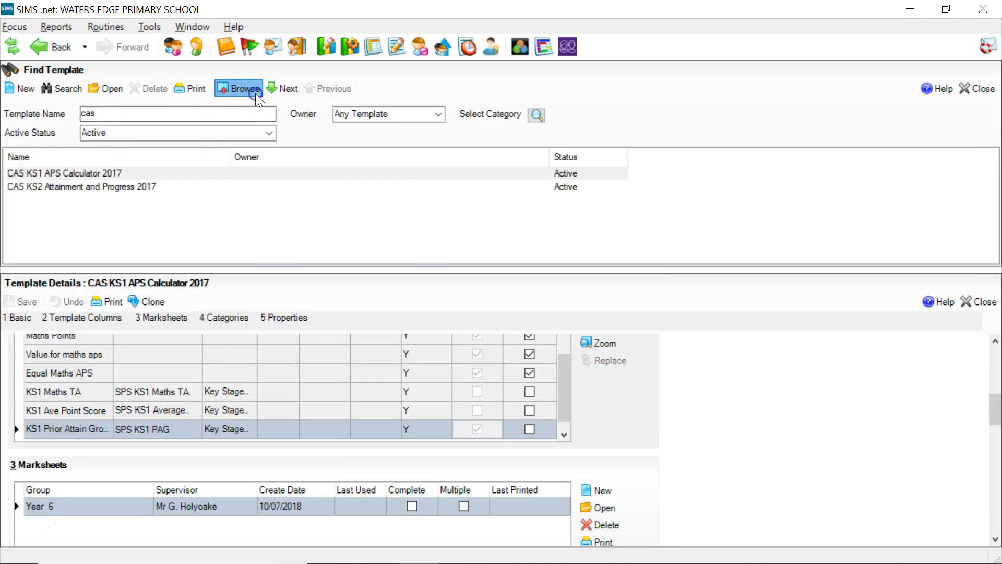
left_click(147, 185)
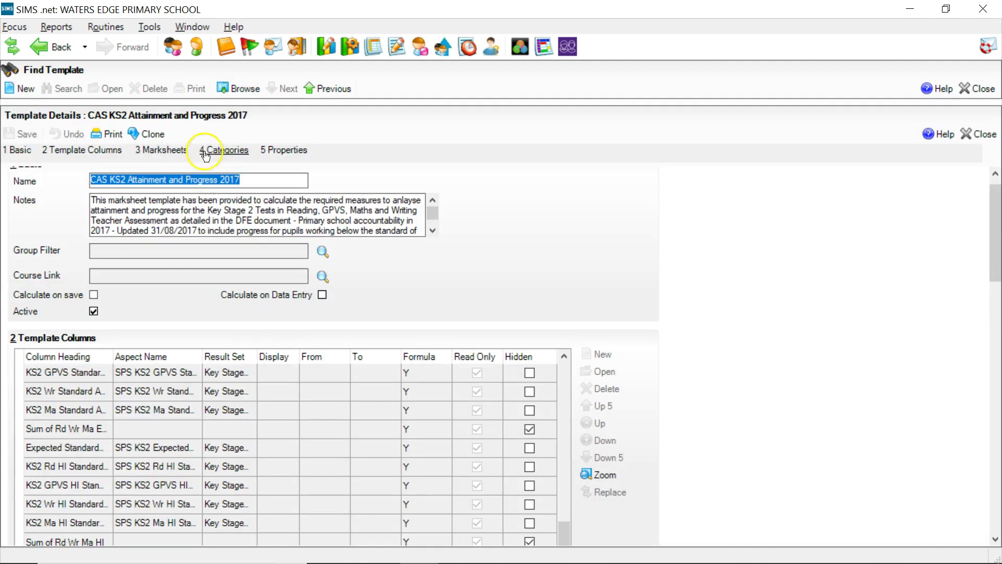
left_click(172, 152)
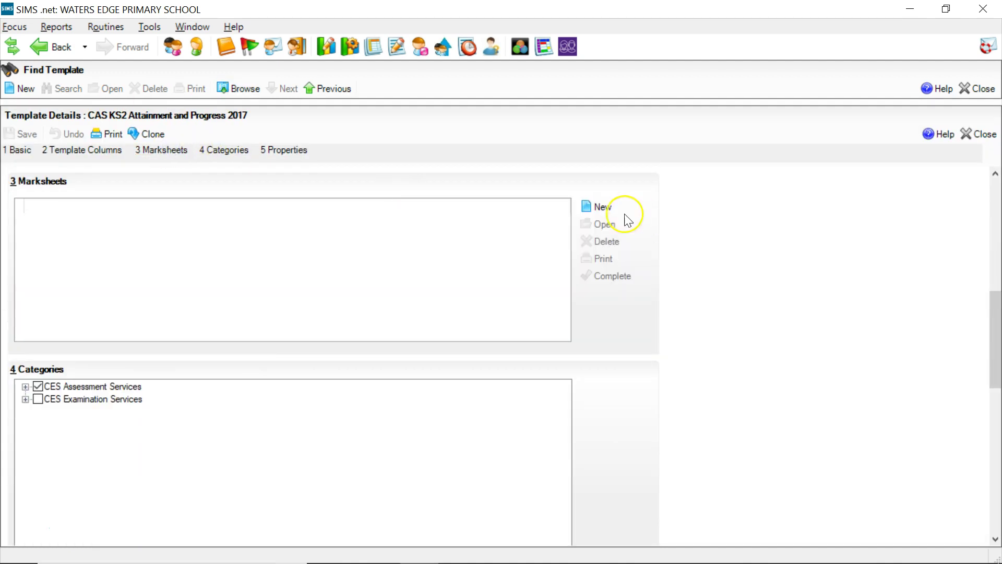
Add a Year 6 year group marksheet to the KS2 Attainment and Progress template, then save and close the template
left_click(587, 208)
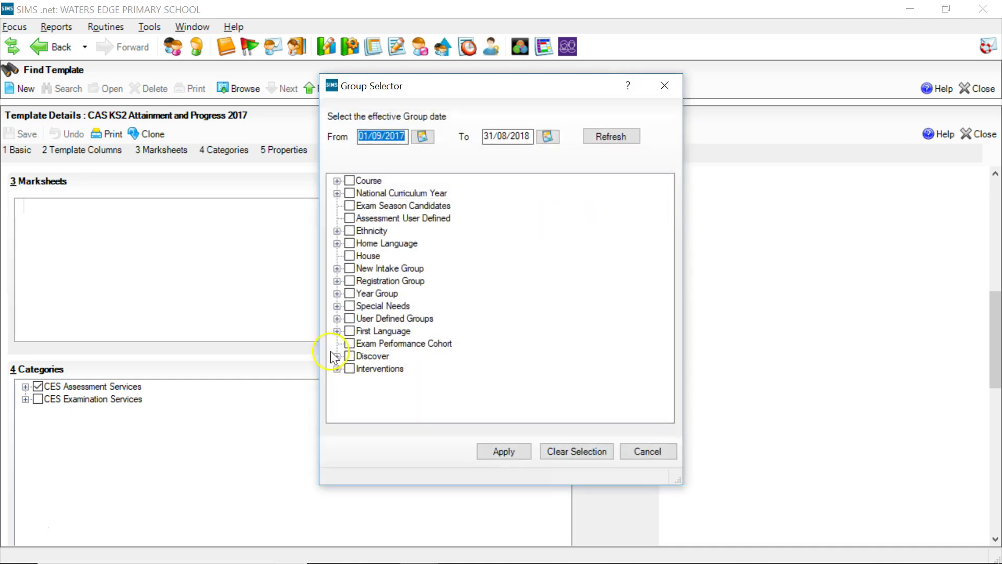
left_click(337, 293)
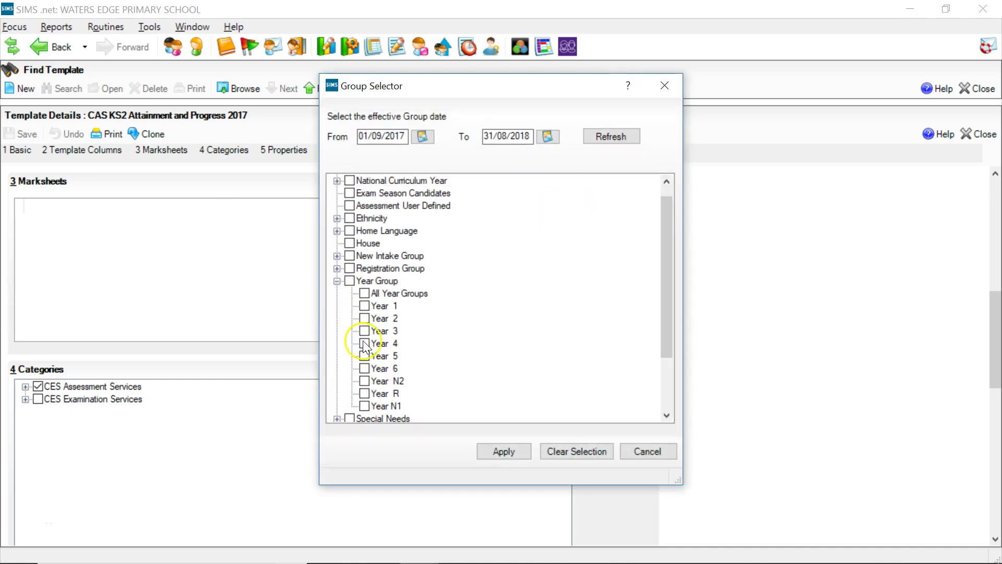
left_click(364, 368)
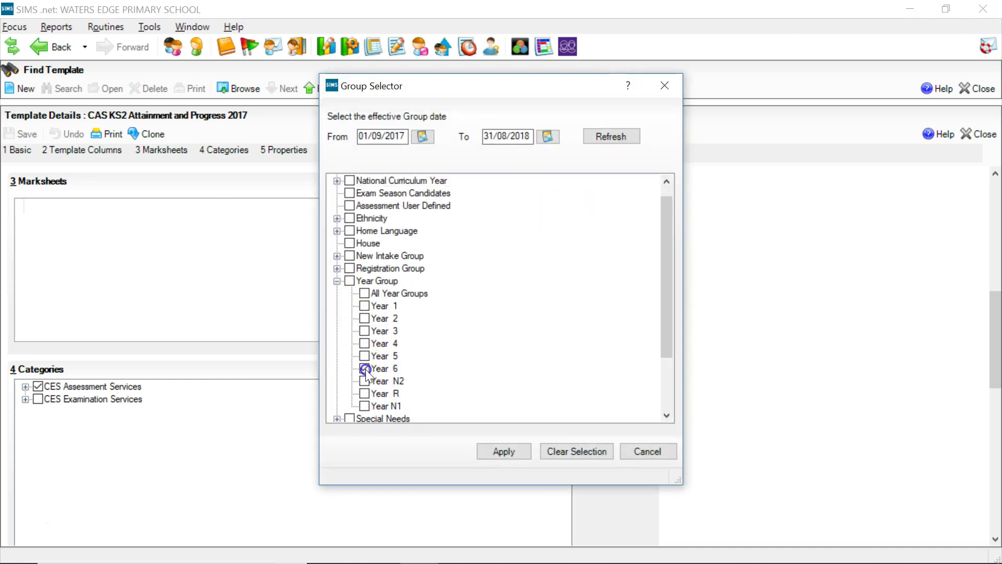
left_click(501, 451)
left_click(11, 133)
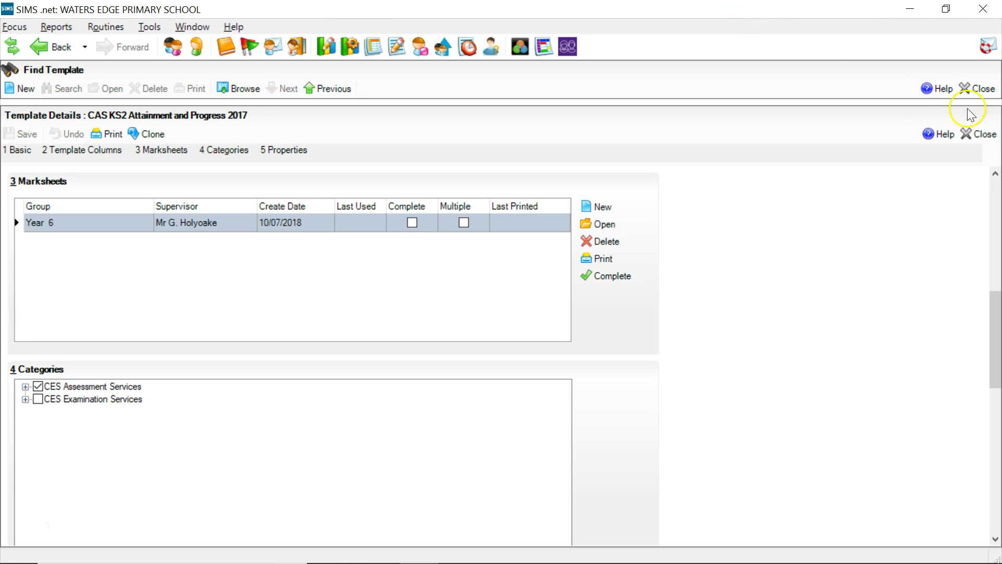
left_click(978, 92)
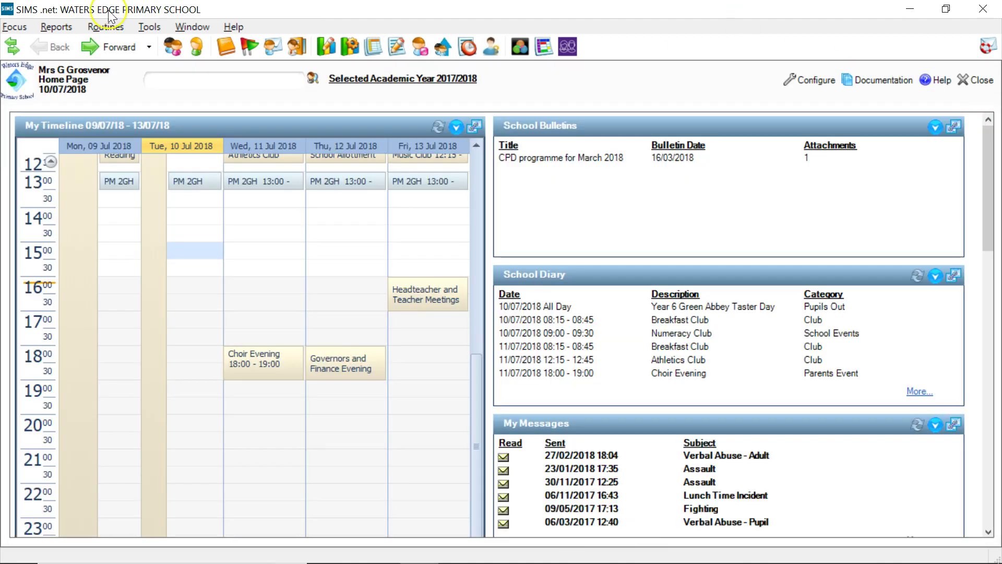
Open assessment marksheet entry and search for marksheets with "cas" as the template name
left_click(20, 27)
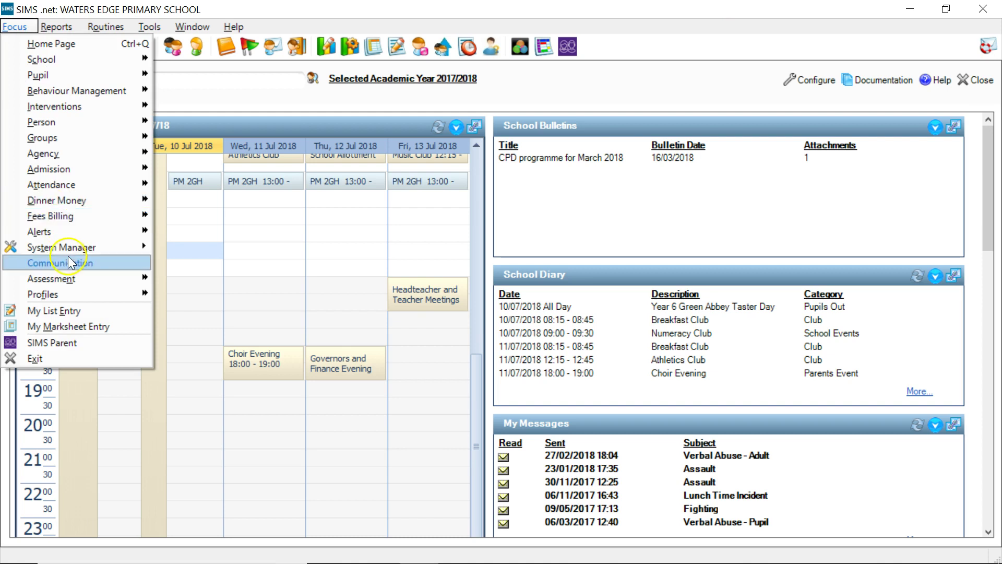
mouse_move(76, 278)
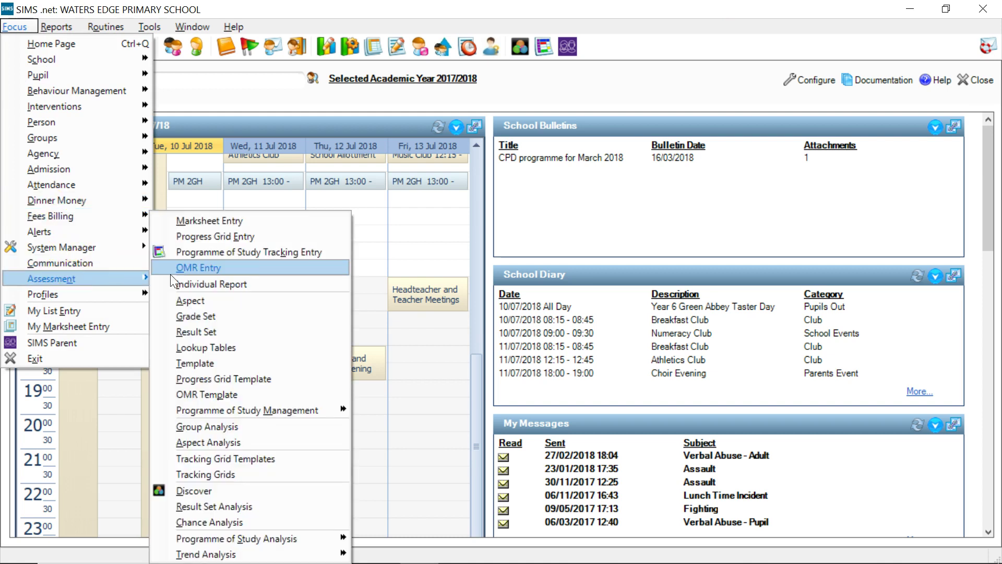
left_click(272, 220)
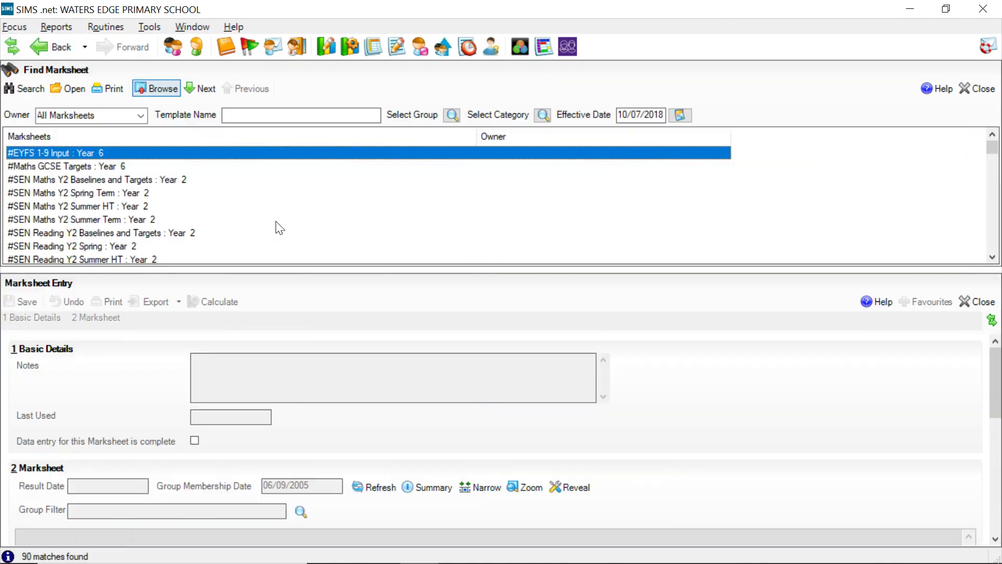
left_click(264, 116)
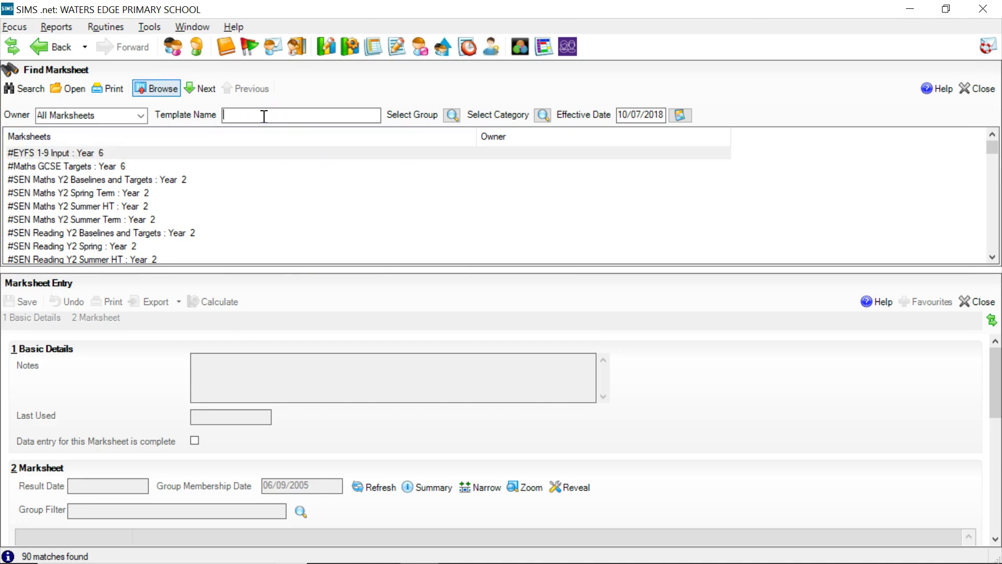
type("cas")
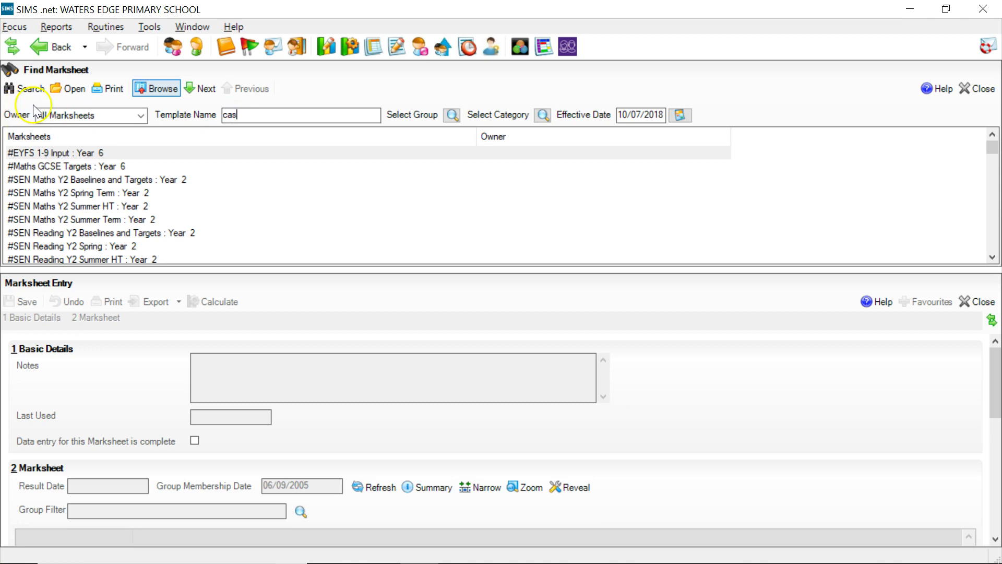
left_click(23, 93)
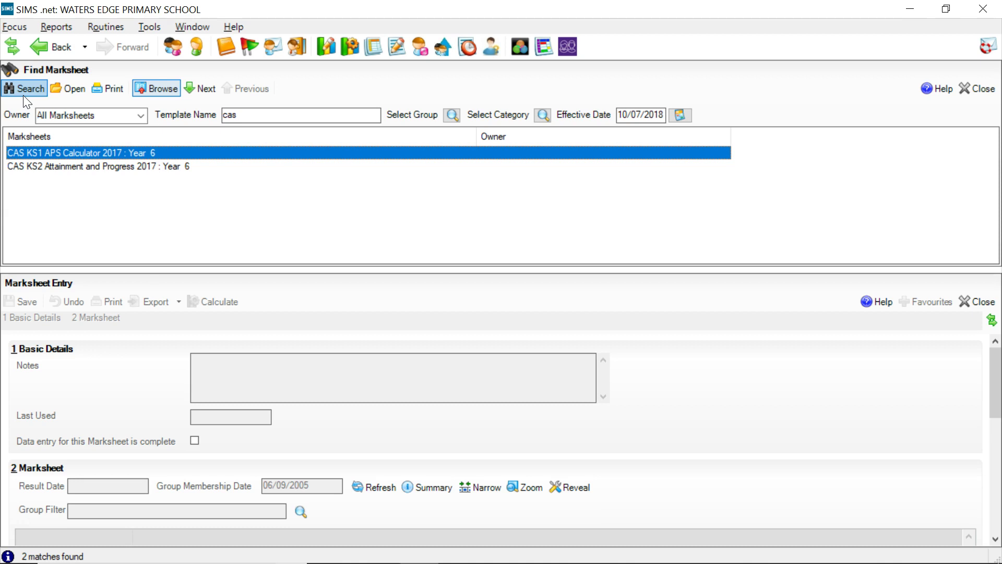
Open the CAS KS1 APS Calculator 2017 marksheet for Year 6 and calculate its formula columns
left_click(47, 155)
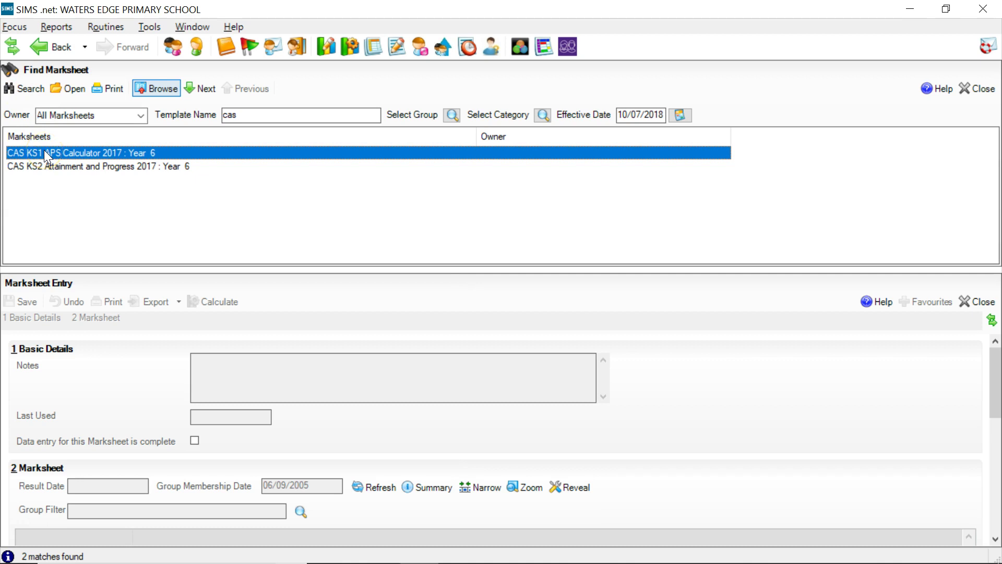
double_click(47, 155)
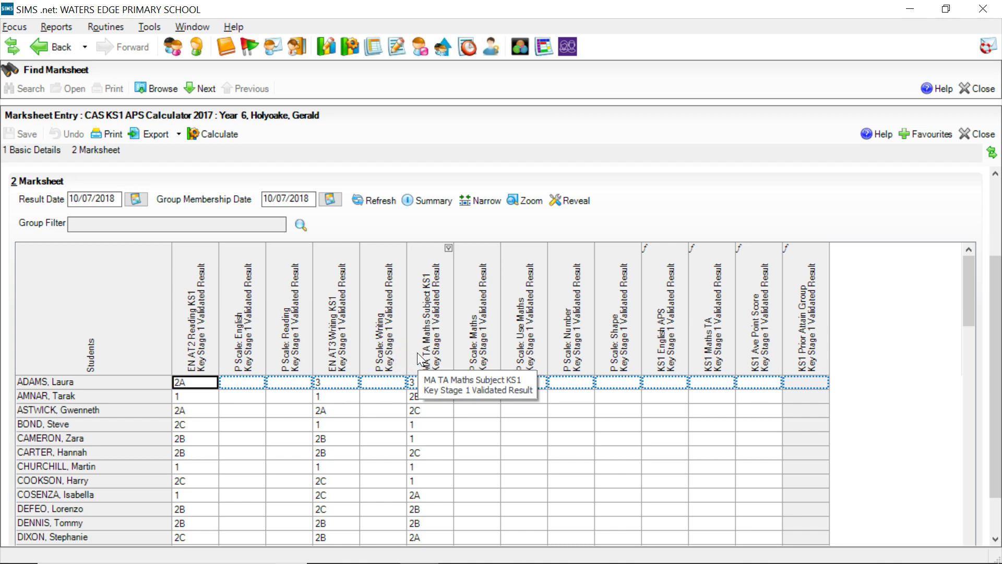
left_click(196, 137)
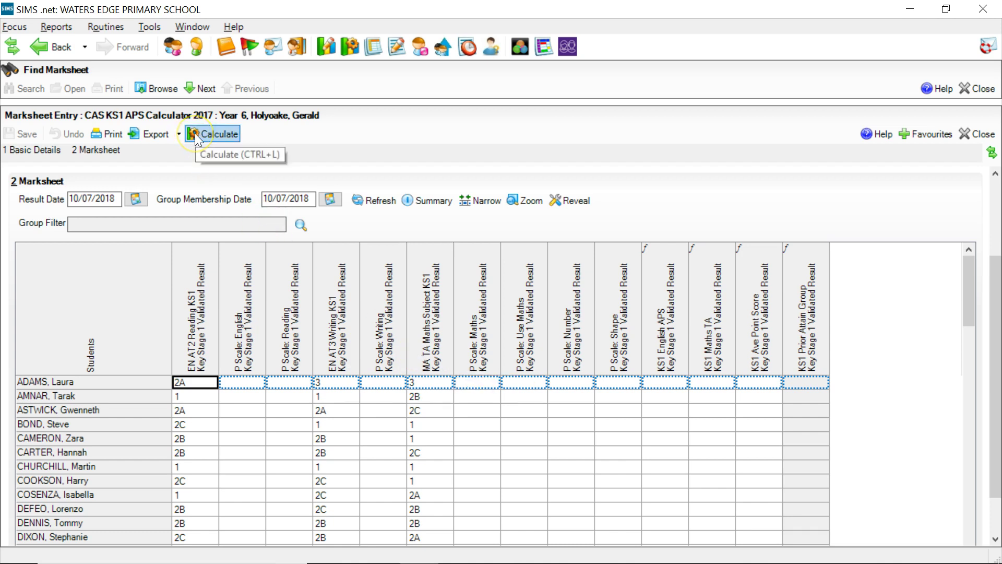
left_click(195, 133)
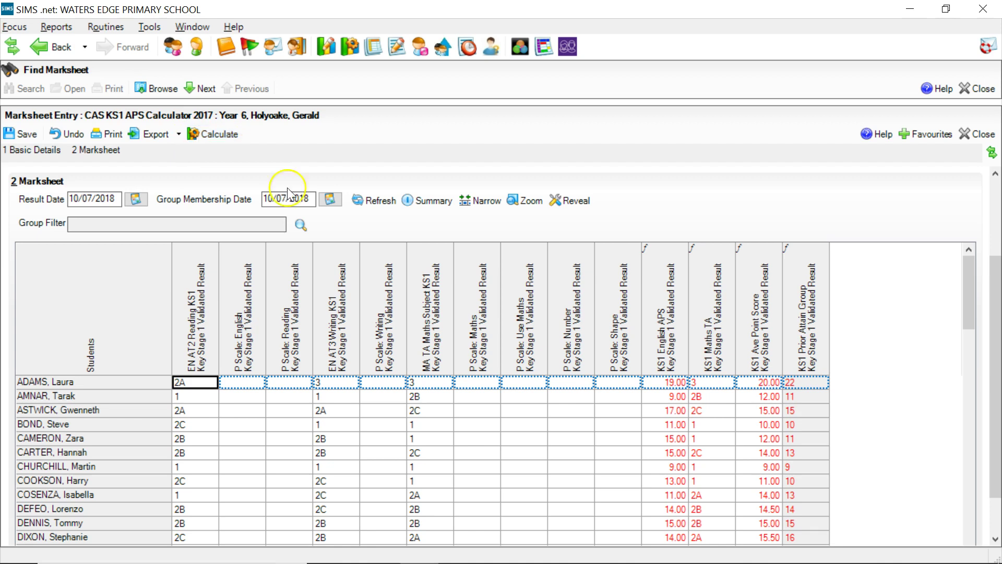
Check the calculated KS1 average point scores and prior attainment groups, then save and close the marksheet
left_click(768, 381)
left_click(761, 385)
left_click(770, 396)
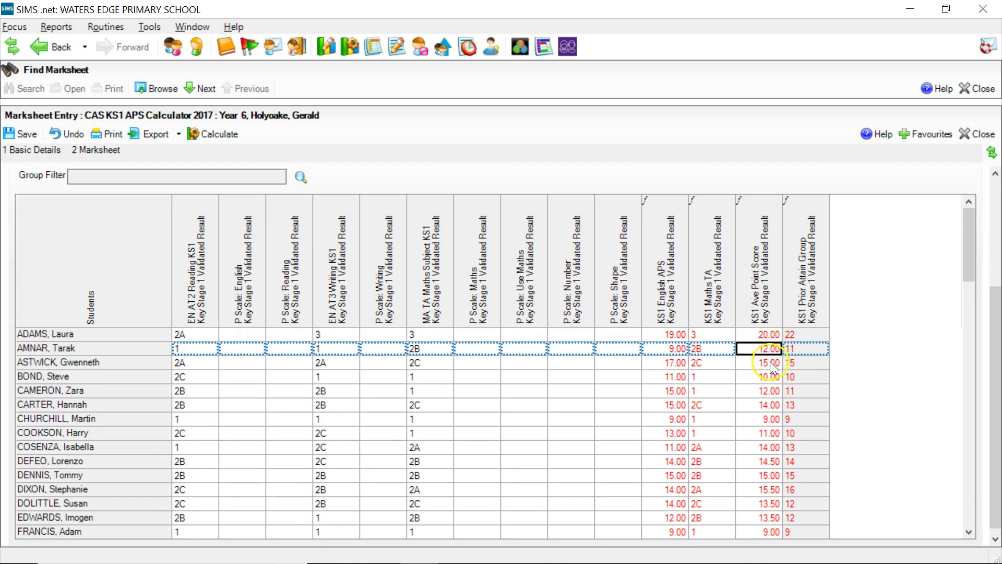
left_click(767, 392)
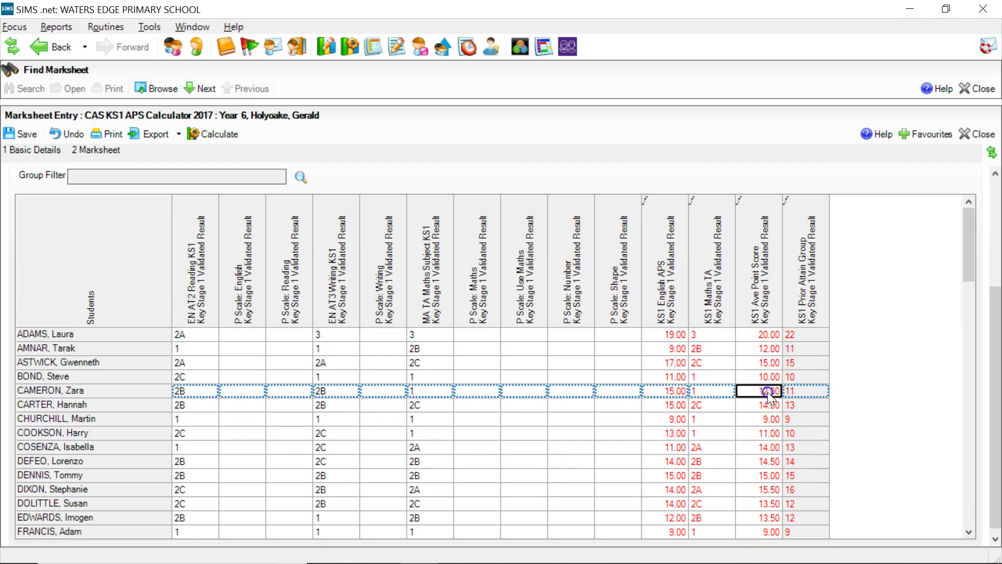
left_click(789, 390)
left_click(19, 134)
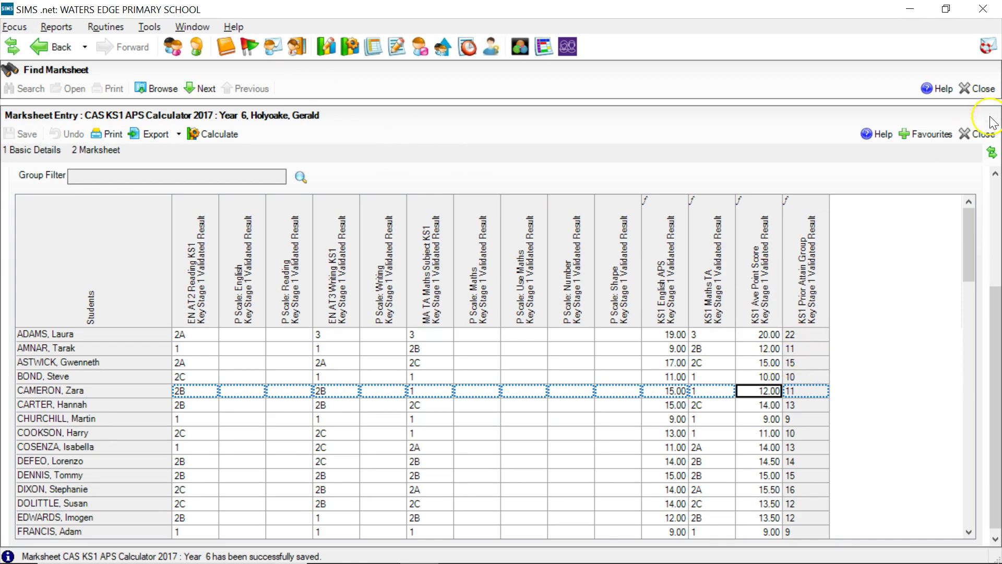
left_click(975, 90)
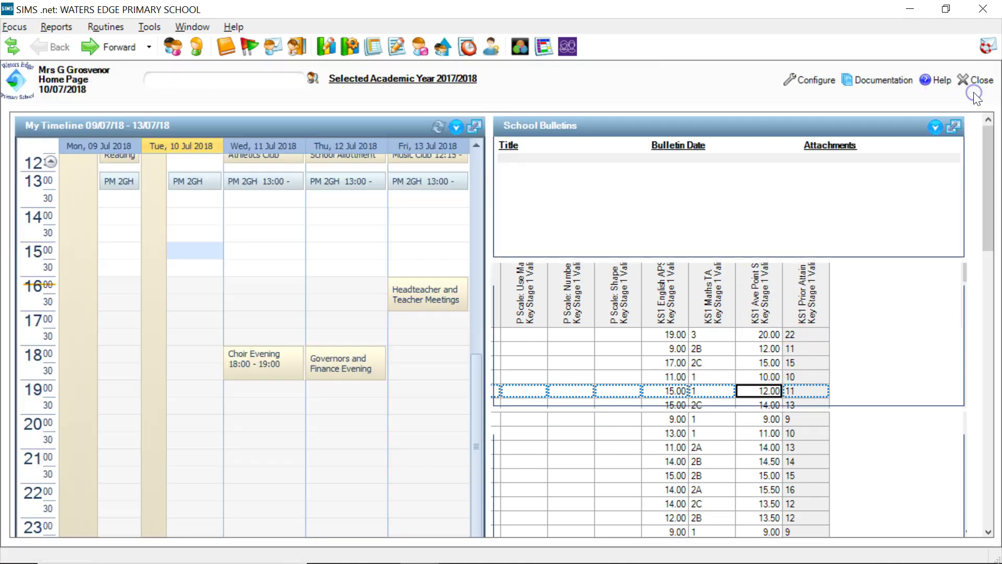
Open assessment marksheet entry again and search for marksheets using "cas" as the template name
left_click(20, 25)
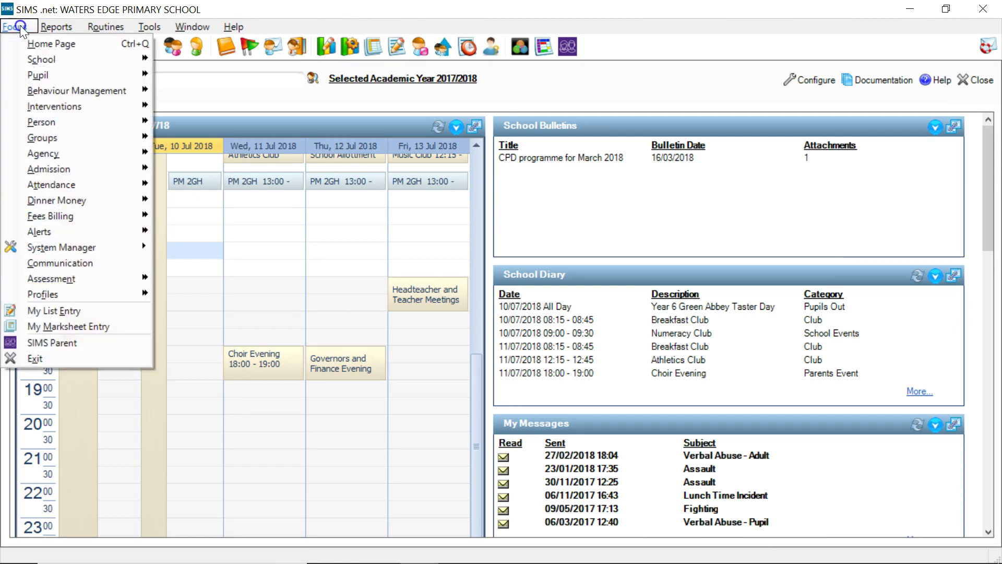
mouse_move(83, 274)
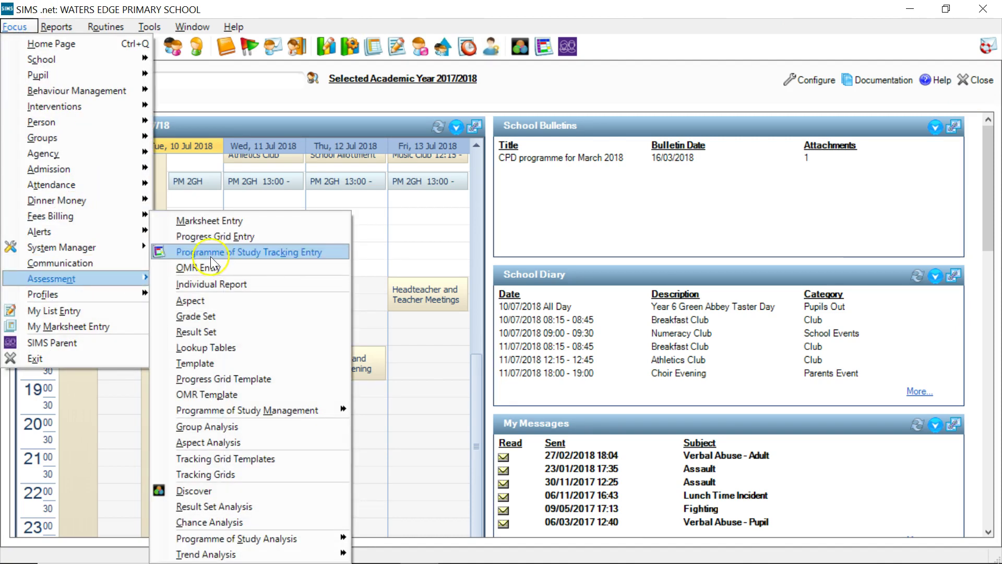
left_click(214, 222)
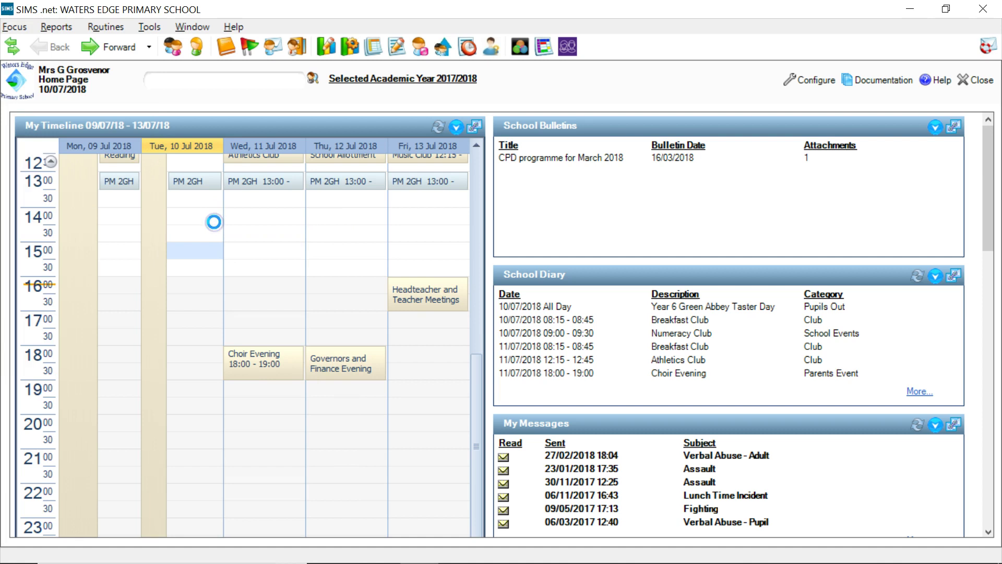
left_click(230, 115)
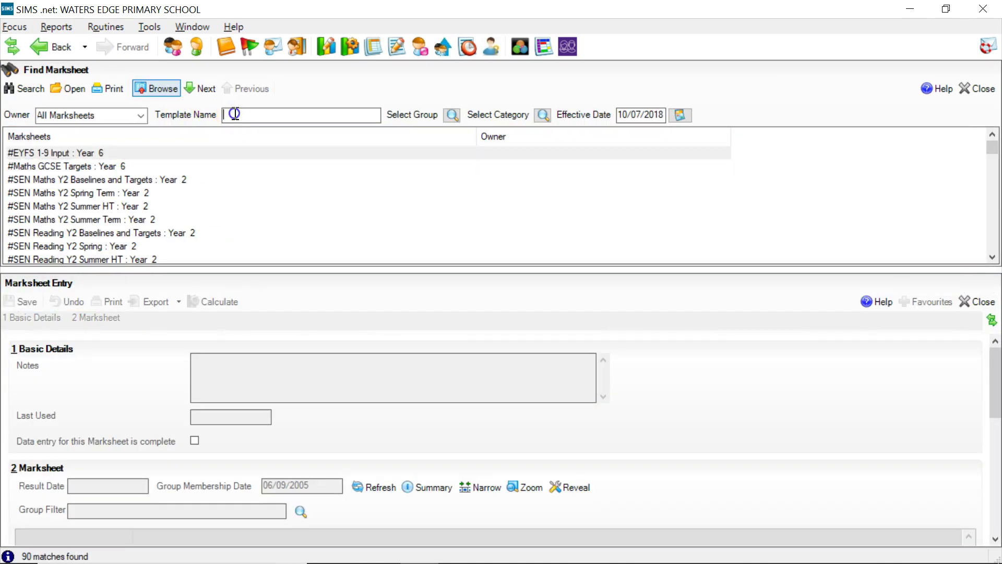
type("cas")
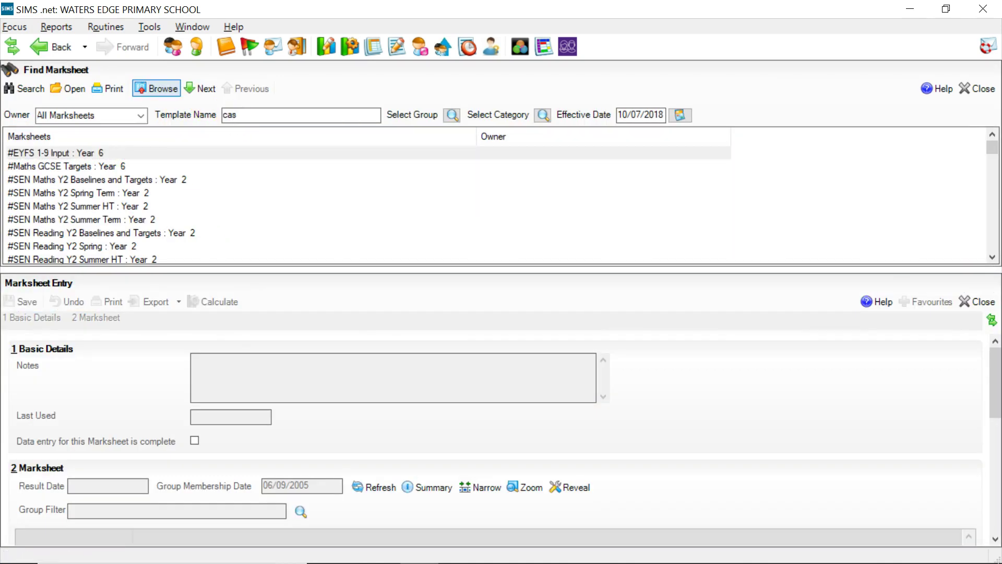
left_click(33, 90)
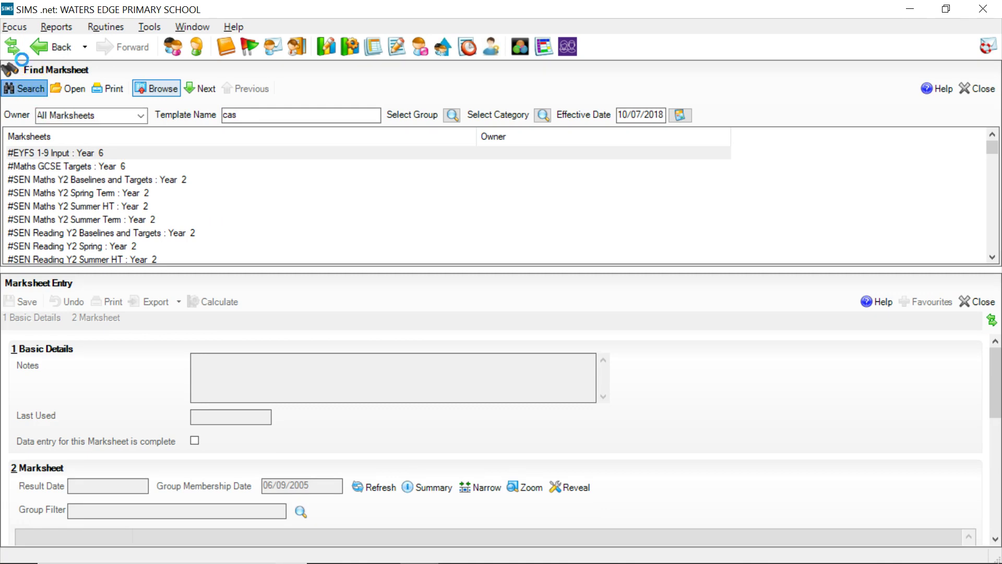
Open the CAS KS2 Attainment and Progress 2017 marksheet for Year 6 and calculate its formula columns
left_click(43, 155)
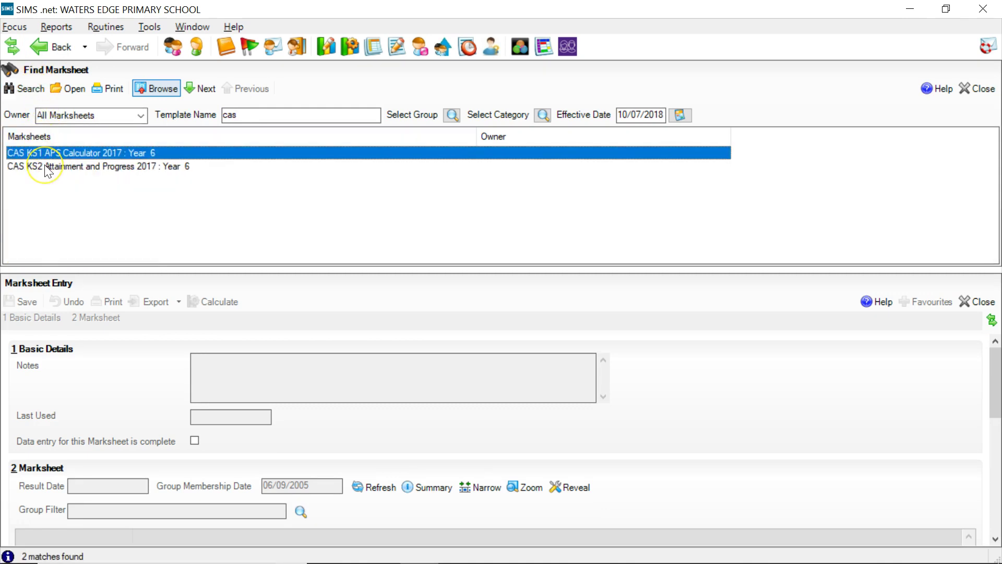
double_click(46, 166)
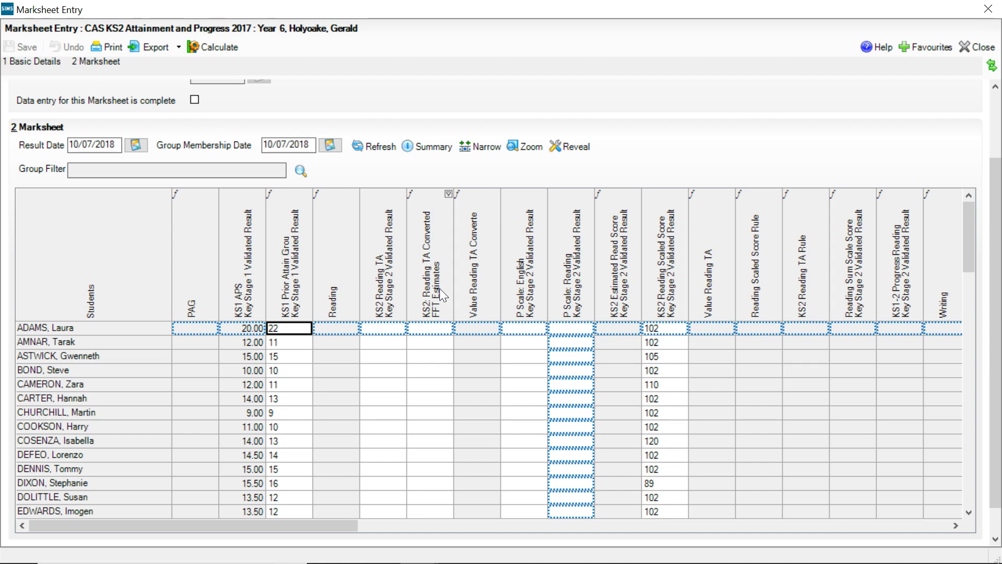
left_click(218, 48)
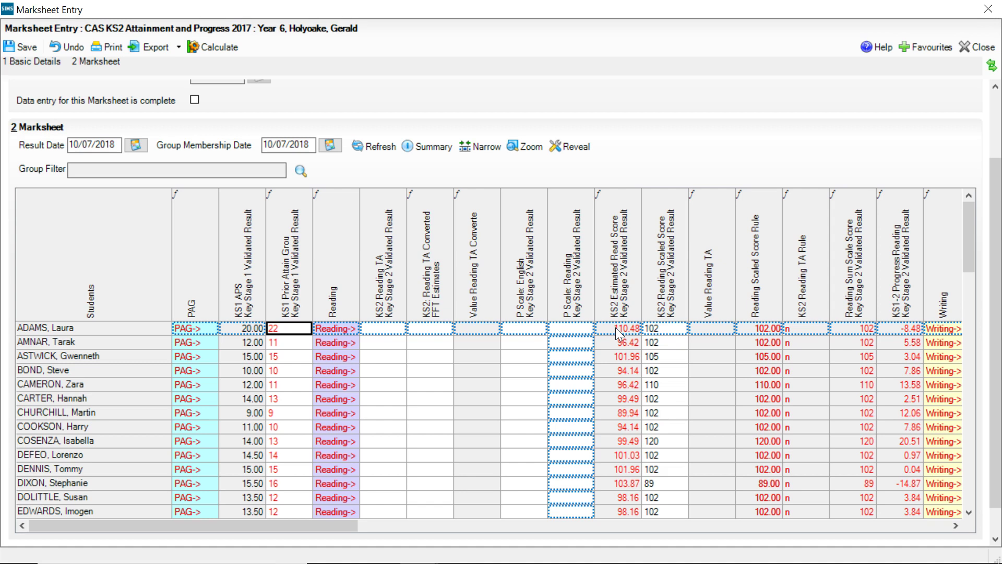
Compare the first pupil's prior attainment group, estimated reading score, reading scaled score and KS1-2 reading progress
left_click(285, 332)
left_click(624, 332)
left_click(663, 333)
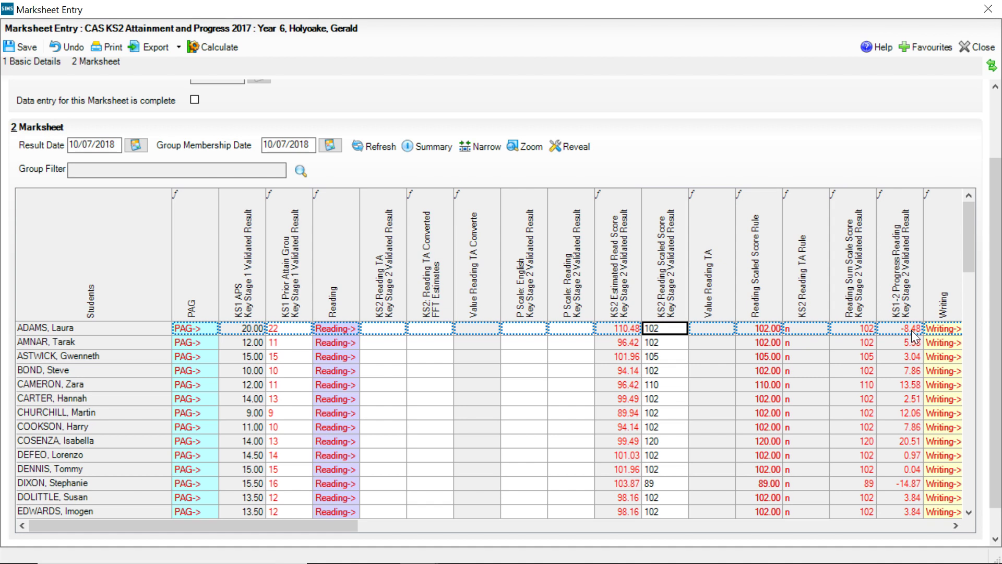
left_click(667, 330)
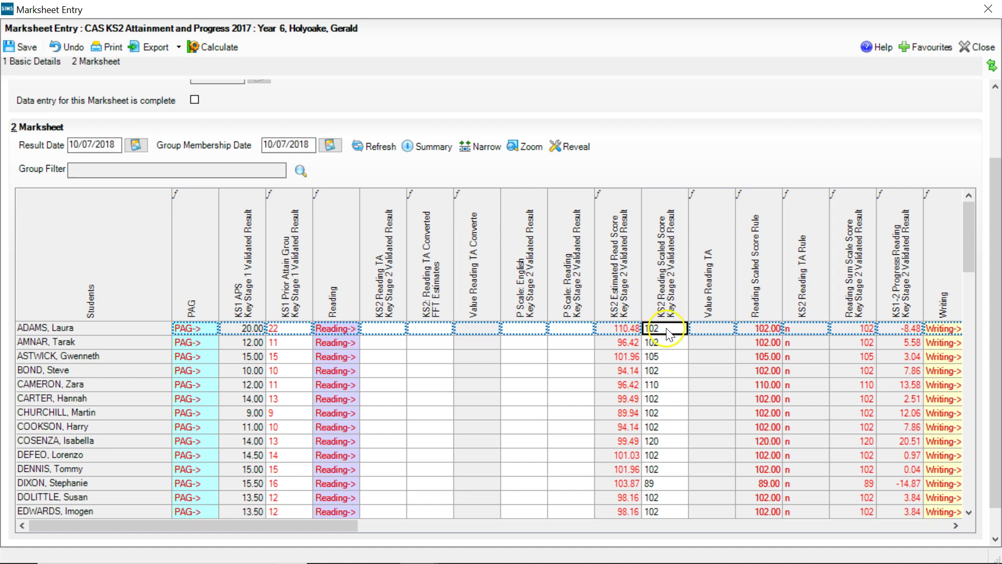
left_click(902, 325)
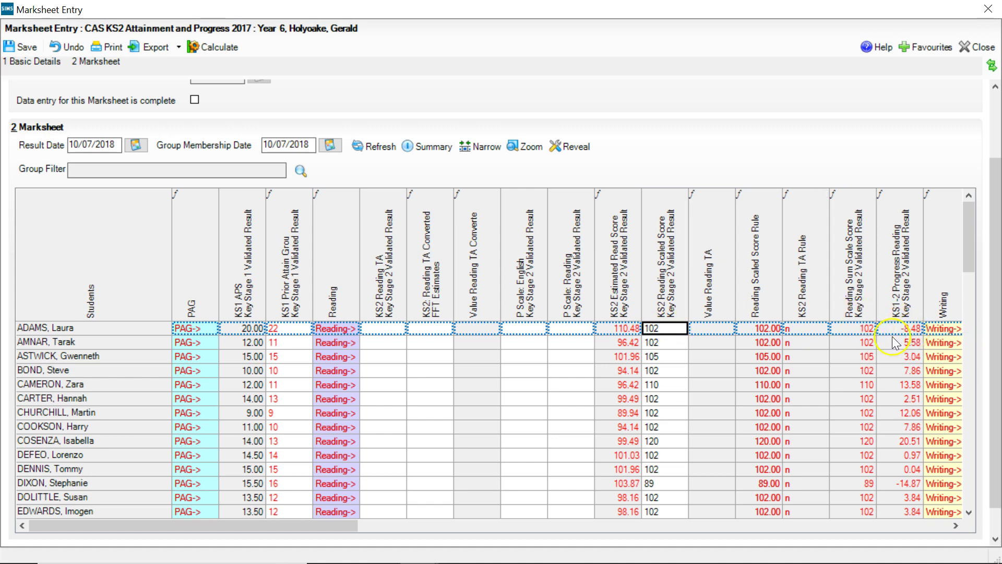
Enter GDS, EXS, WTS and PKG as the KS2 Writing TA grades for the first four pupils and recalculate the marksheet
left_click_drag(246, 526, 462, 524)
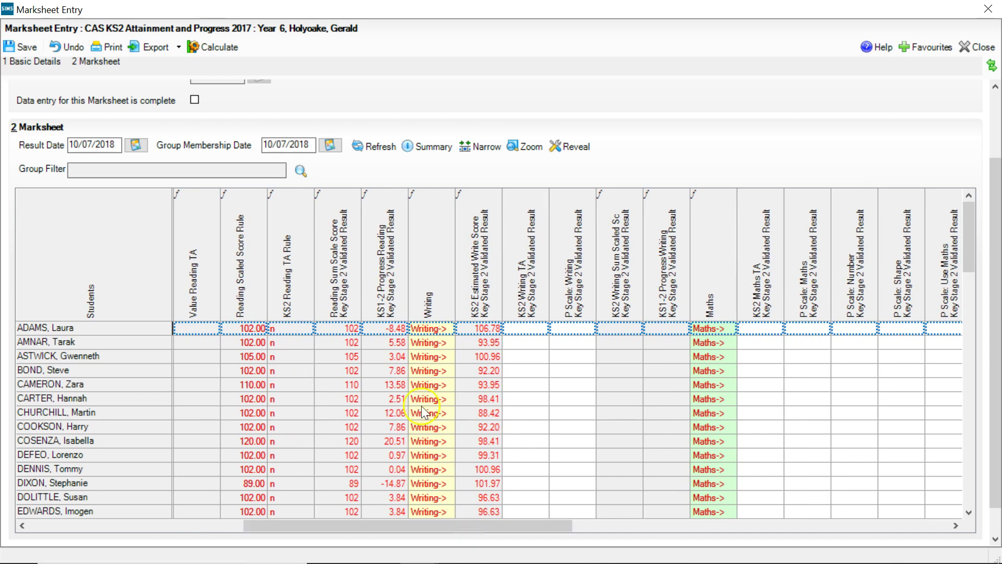
left_click_drag(490, 524, 554, 528)
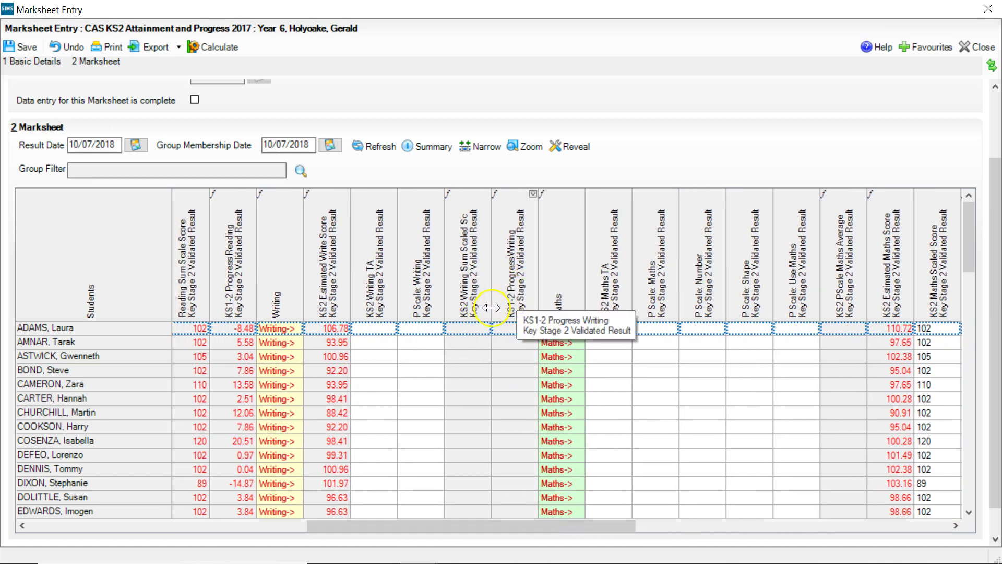
right_click(374, 328)
left_click(434, 402)
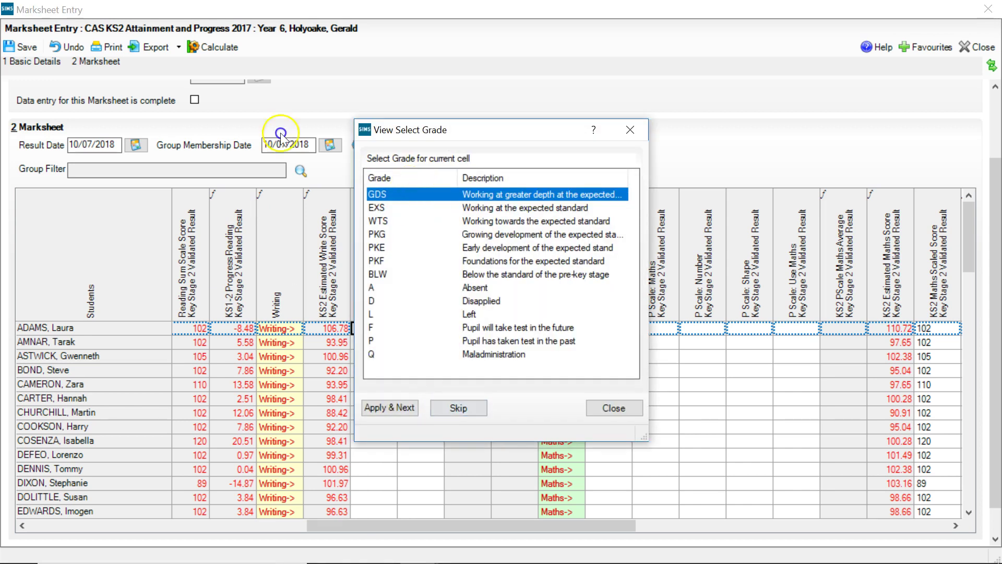
double_click(420, 199)
double_click(420, 208)
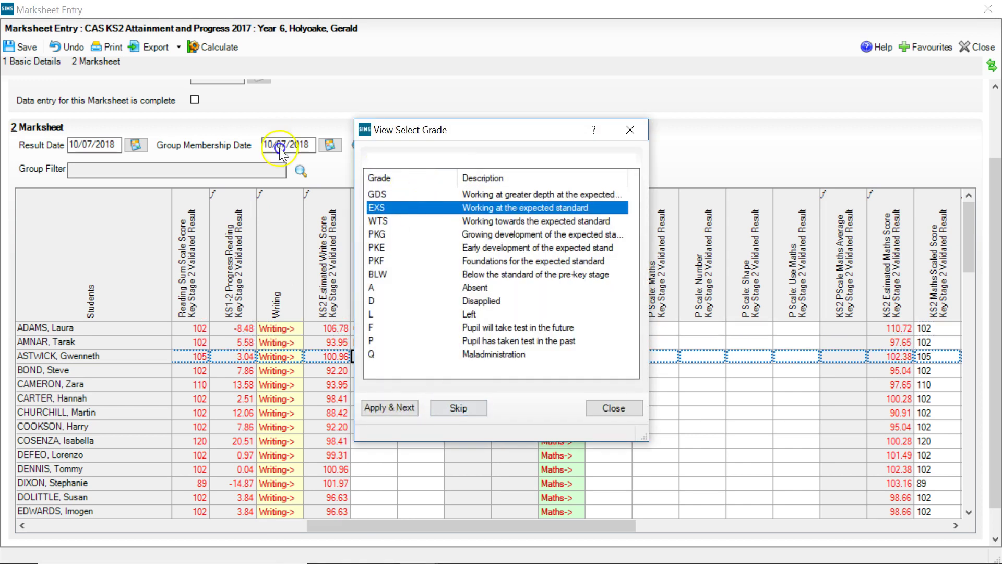
double_click(420, 221)
double_click(421, 234)
left_click(603, 407)
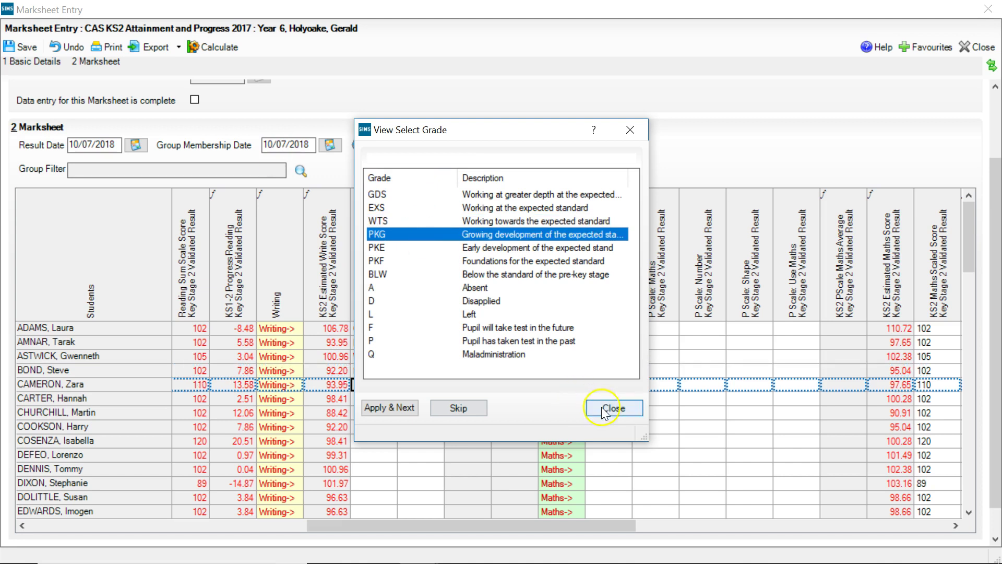
left_click(211, 47)
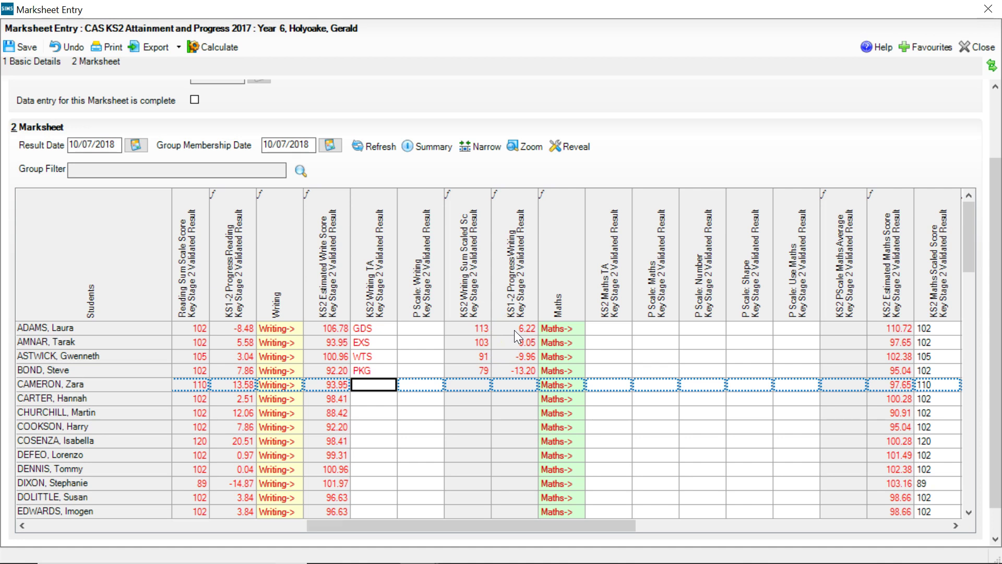
Show the marksheet summary and examine the mean KS1-2 maths progress and the expected and higher standard columns
left_click(412, 352)
left_click_drag(629, 526, 746, 526)
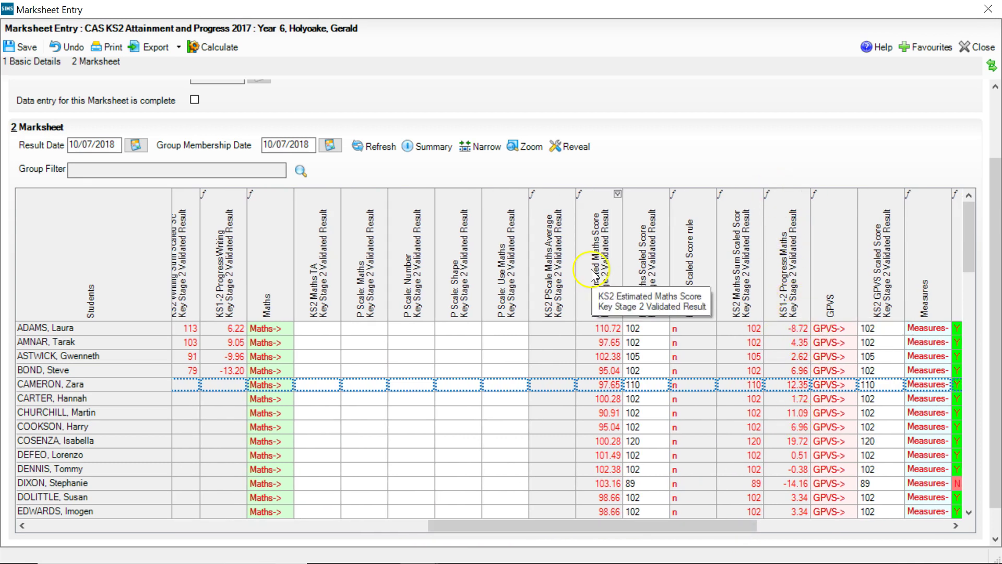
left_click(428, 148)
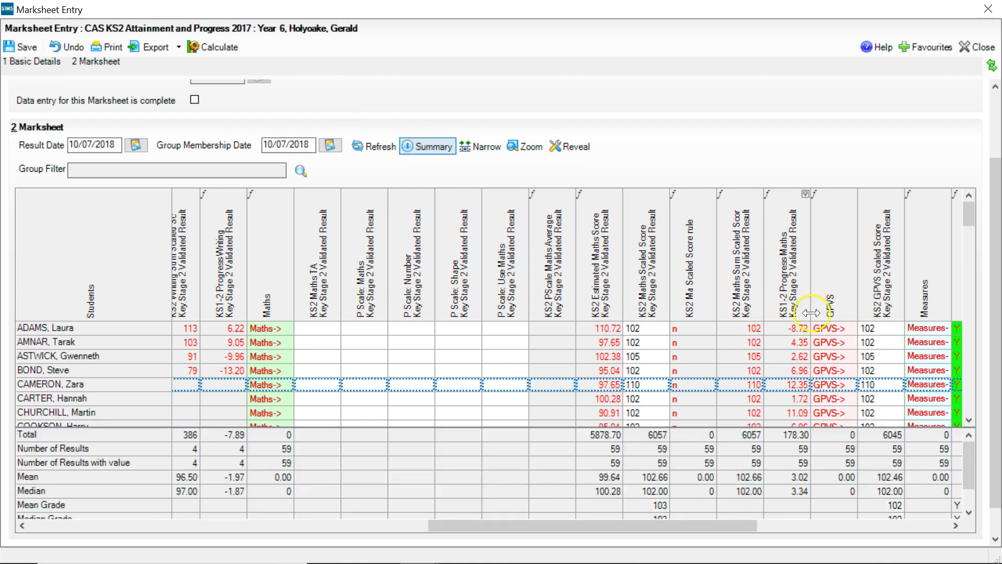
left_click(803, 485)
left_click_drag(727, 526, 925, 513)
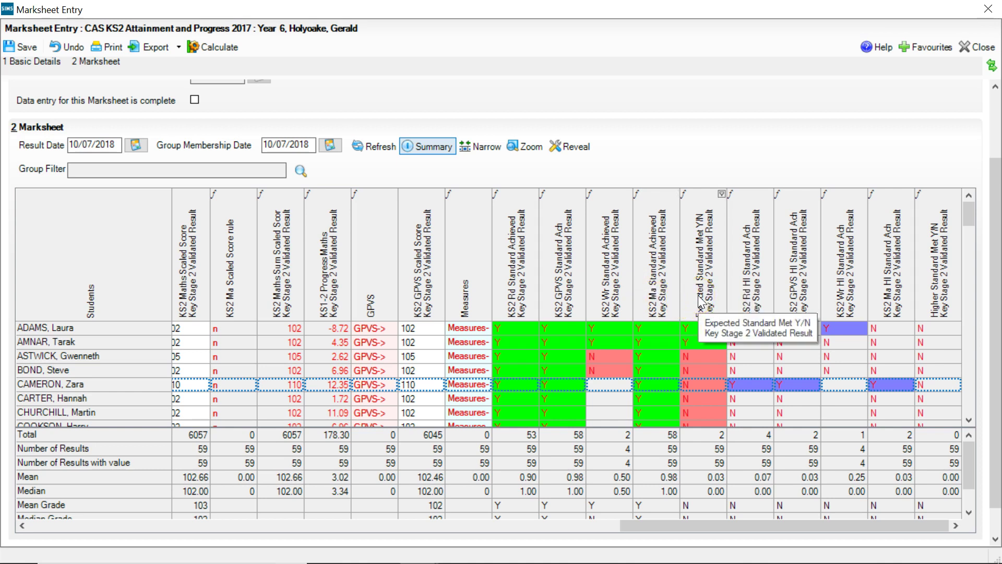
left_click(708, 278)
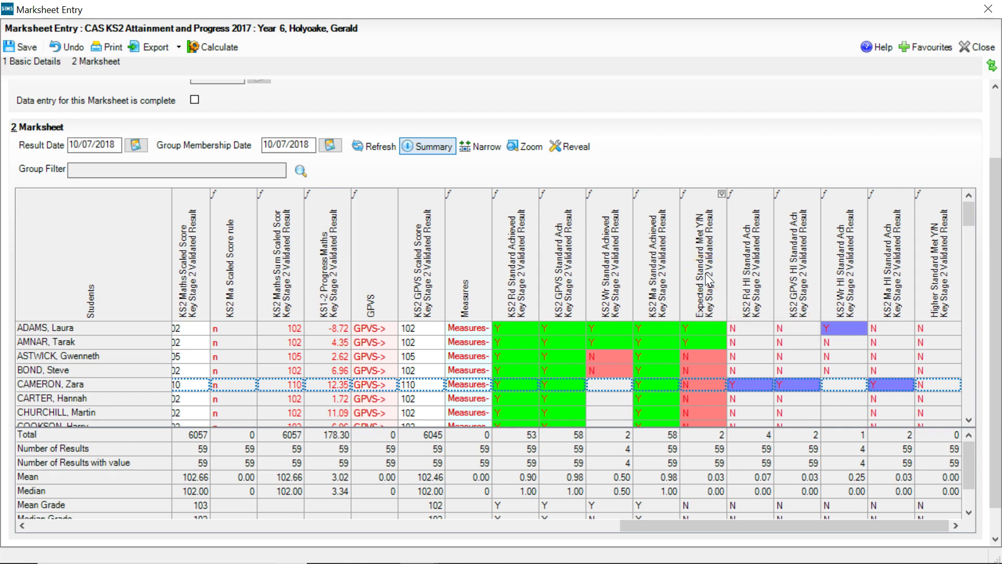
left_click(696, 328)
left_click(691, 336)
View the grade distributions for the KS2 Rd Standard Achieved and Expected Standard Met Y/N columns
right_click(522, 270)
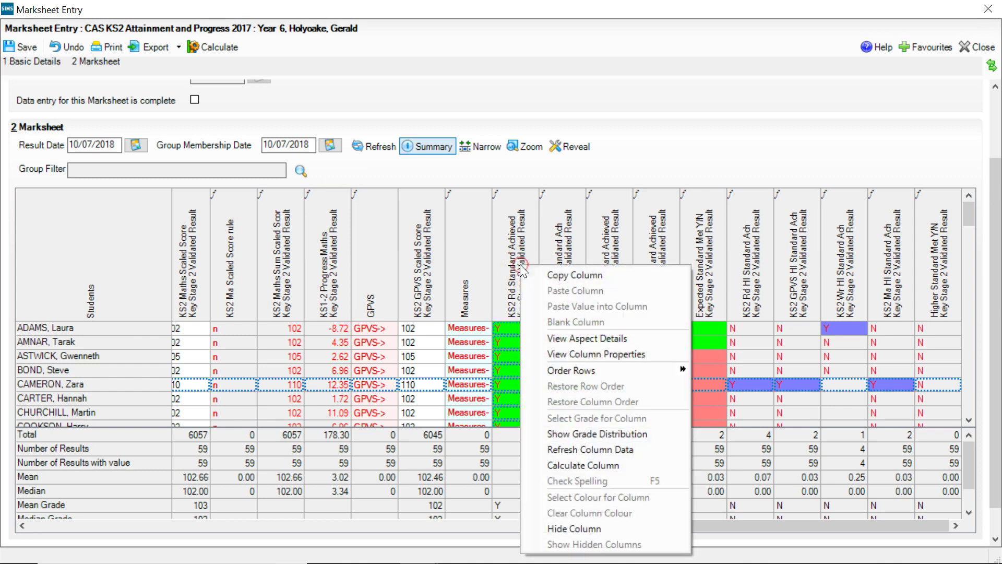
left_click(596, 433)
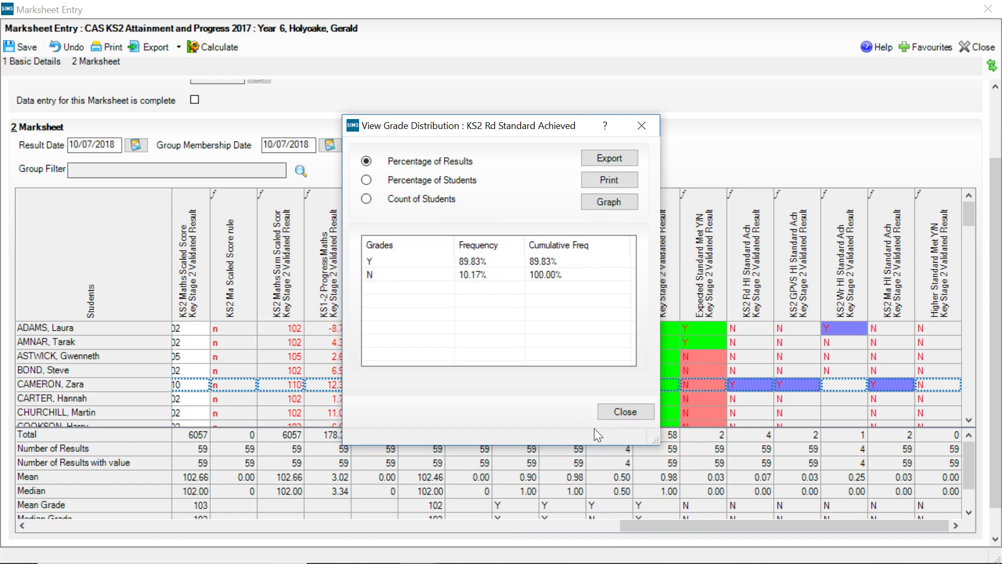
left_click(642, 125)
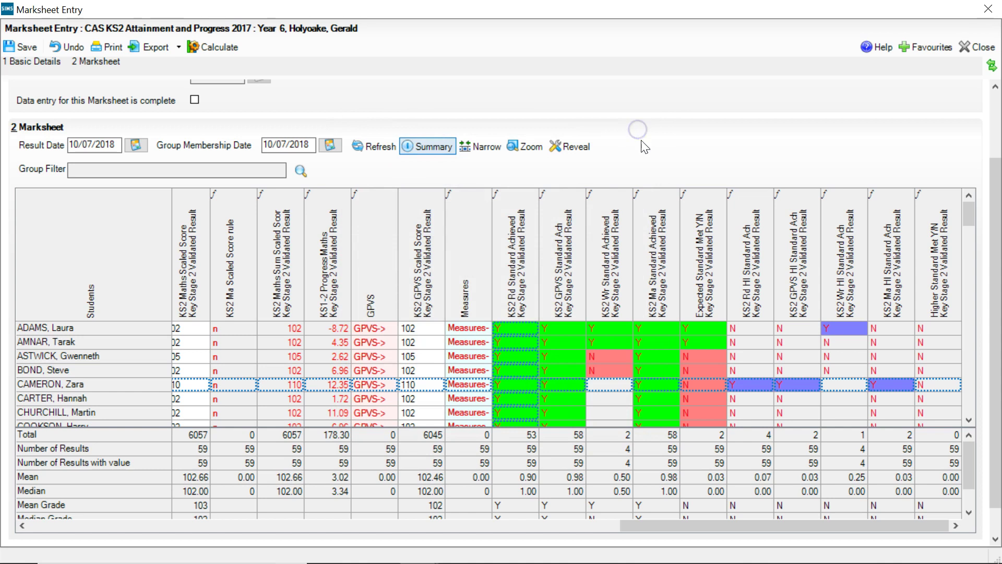
right_click(702, 272)
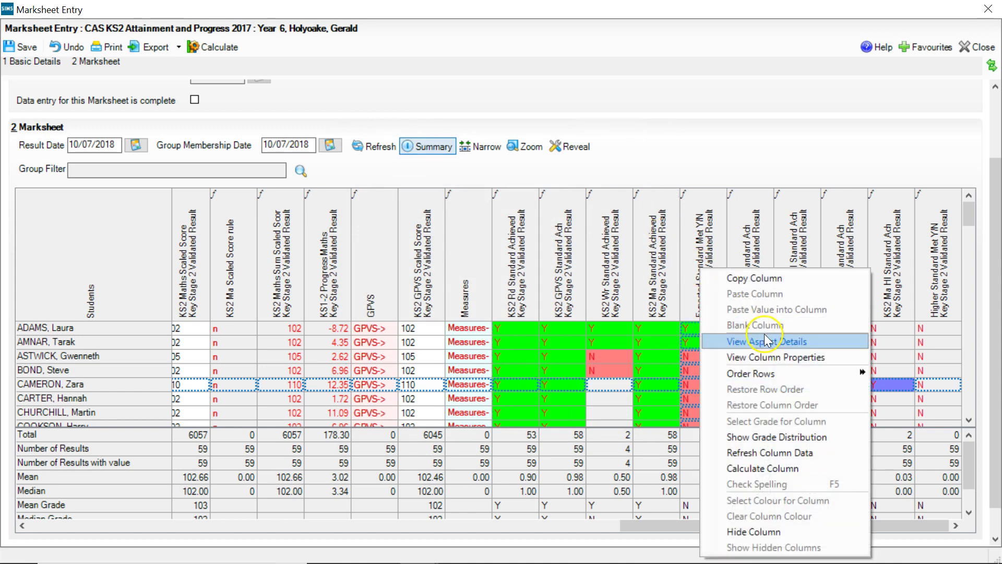
left_click(794, 438)
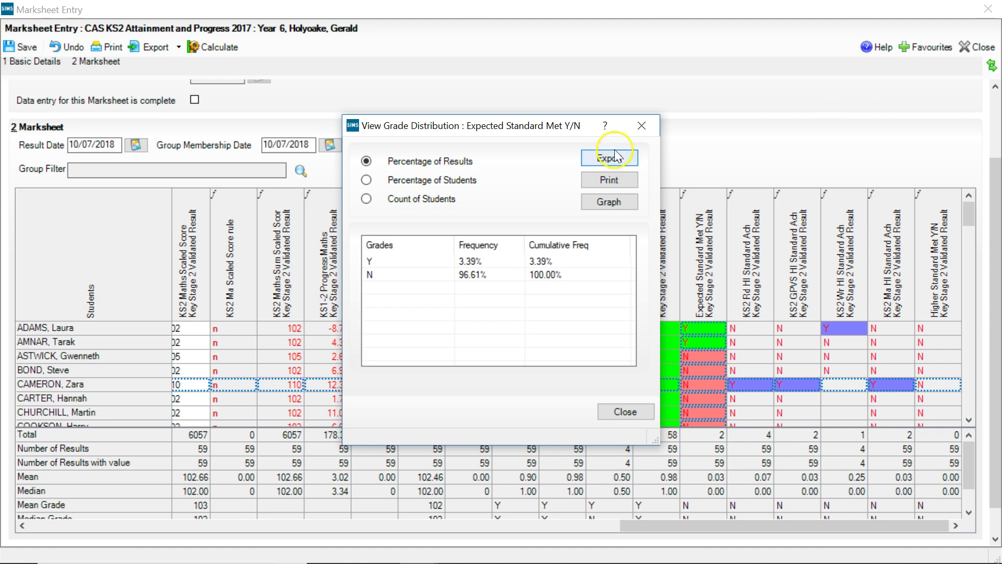
left_click(642, 125)
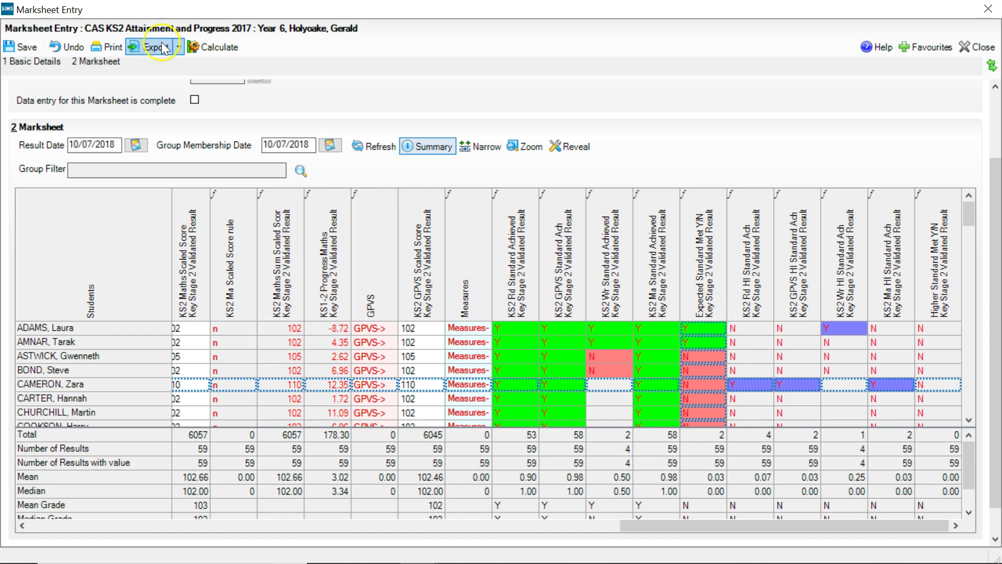
Recalculate the KS2 Attainment and Progress marksheet, then save and close it
left_click(22, 48)
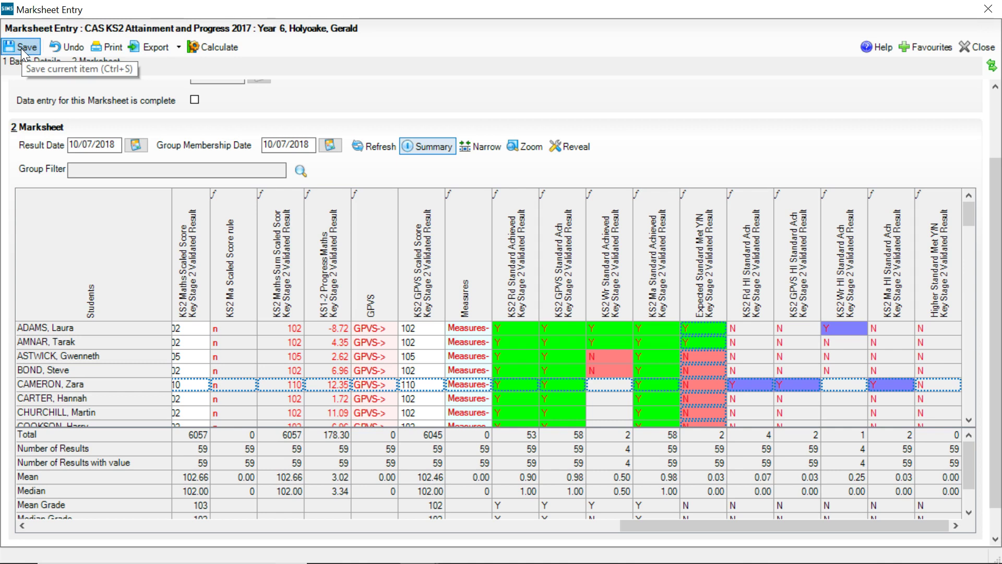
left_click(210, 50)
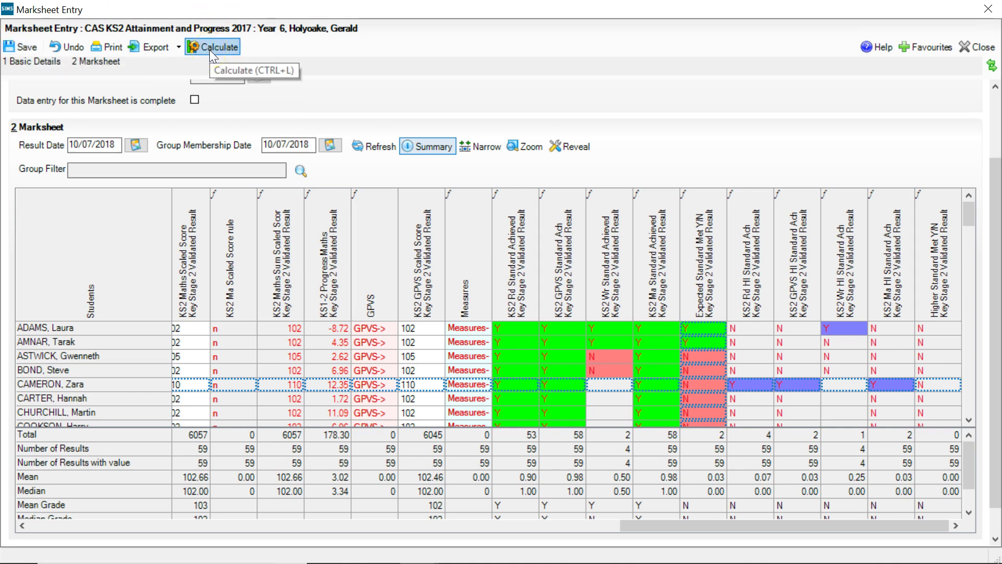
left_click(36, 46)
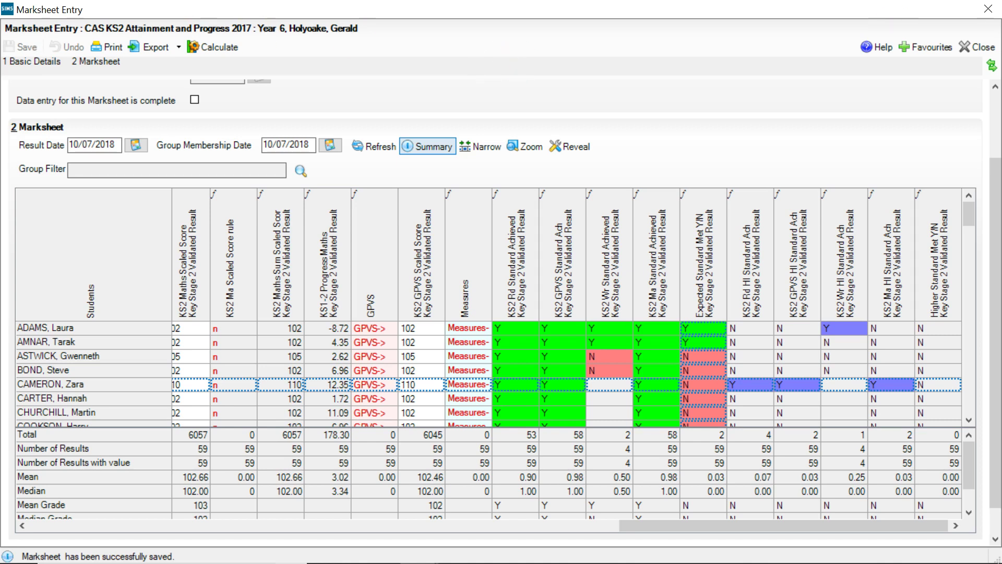
left_click(979, 47)
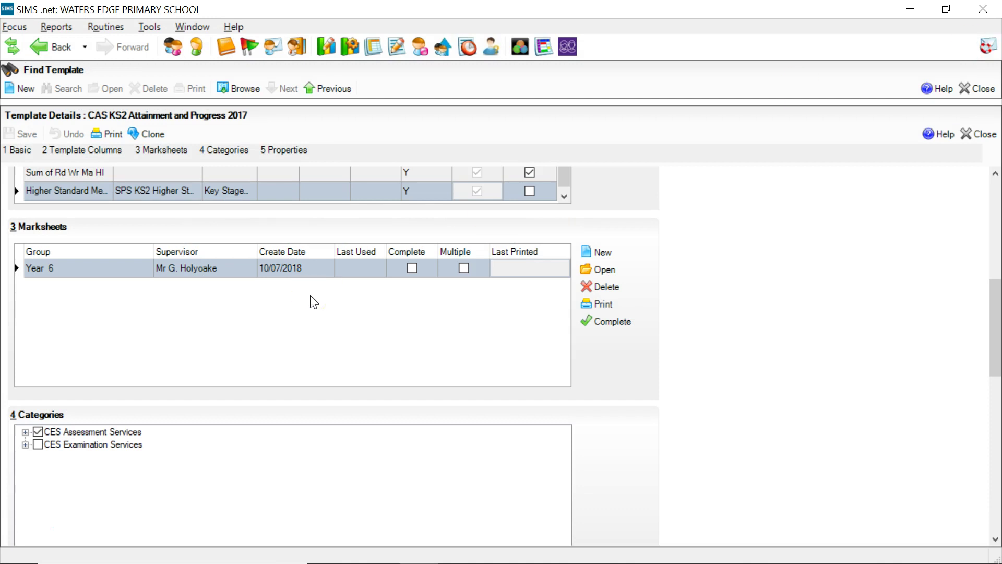
Load CAS KS2 Attain and Progress 2017V5.rptdef from the desktop's CAS_KS2_Statutory_Analysis_version5 folder as the report archive to import
left_click(395, 349)
left_click(56, 27)
left_click(76, 76)
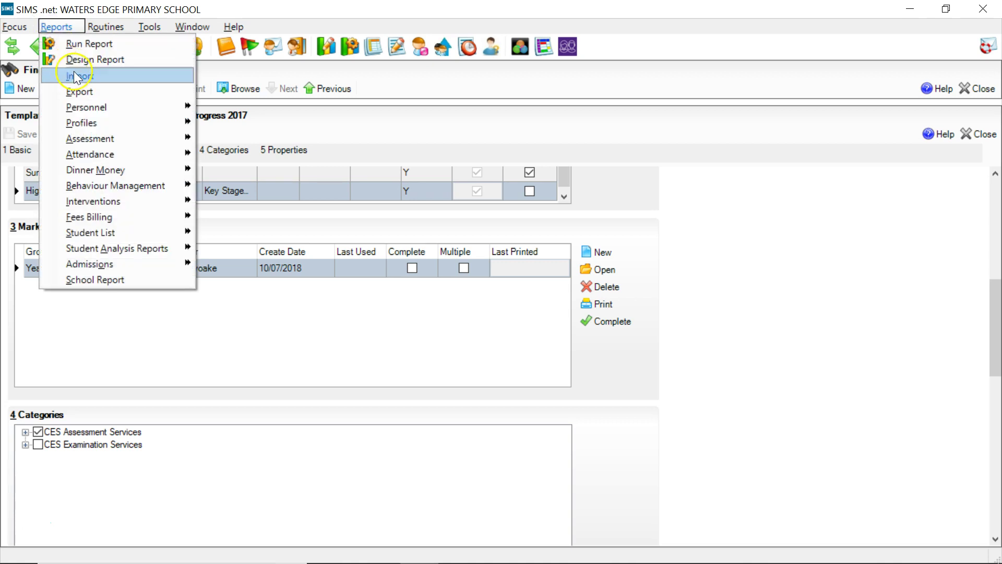
left_click(677, 176)
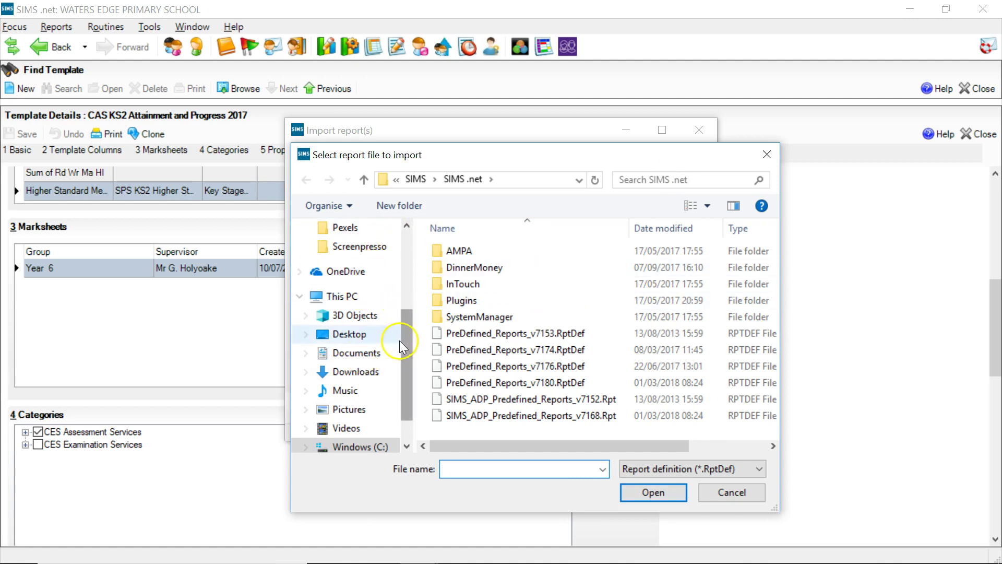
left_click(374, 337)
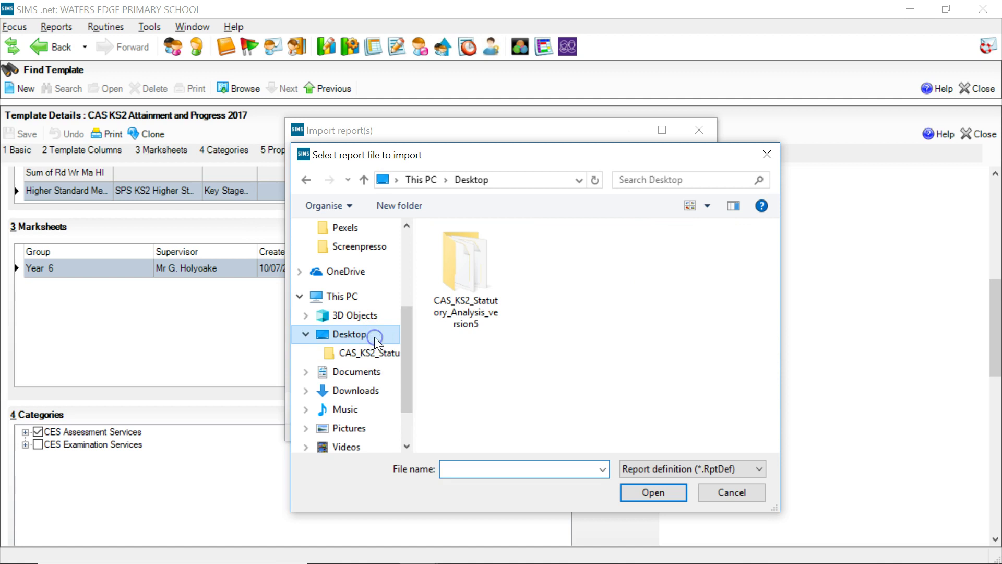
double_click(462, 320)
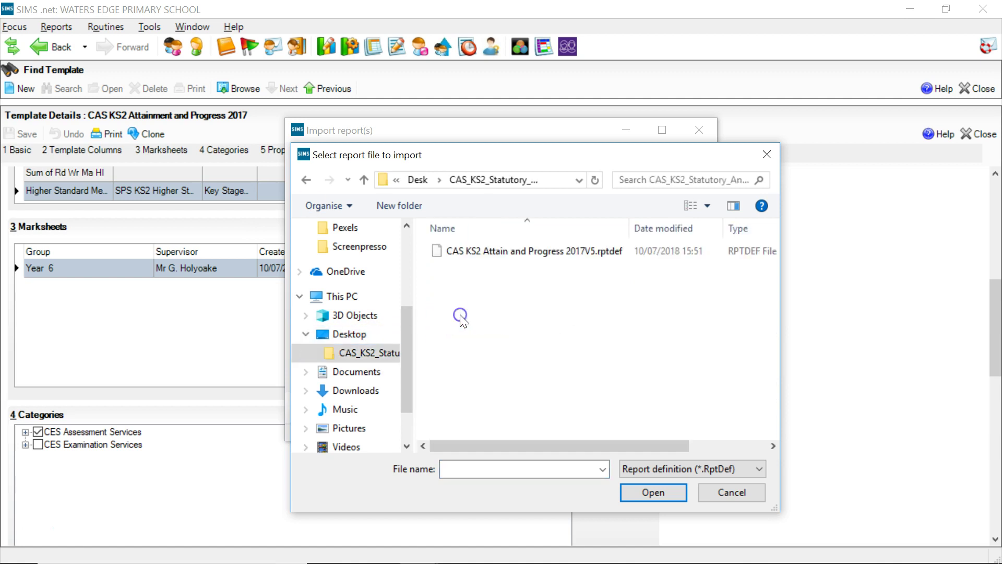
left_click(504, 252)
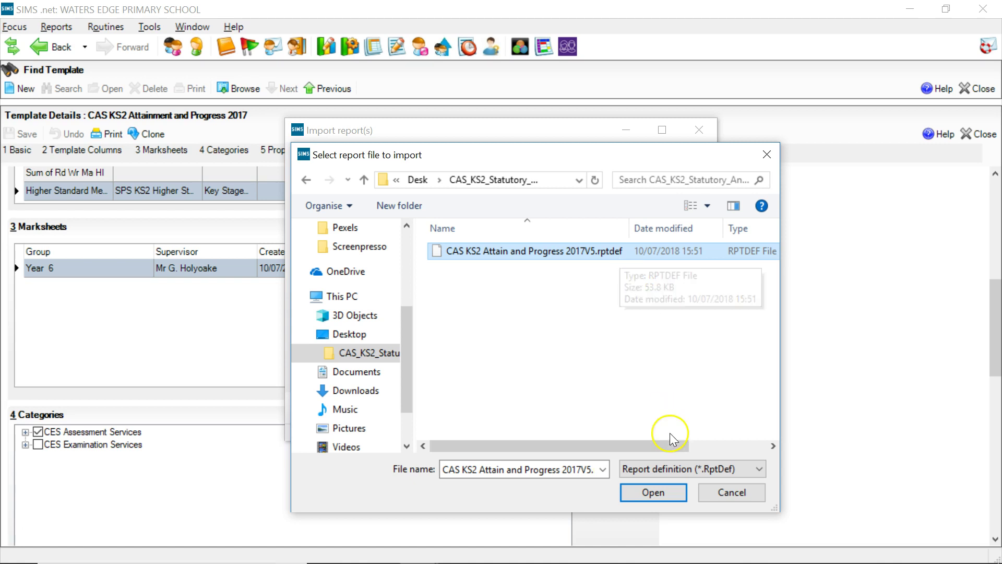
left_click(666, 493)
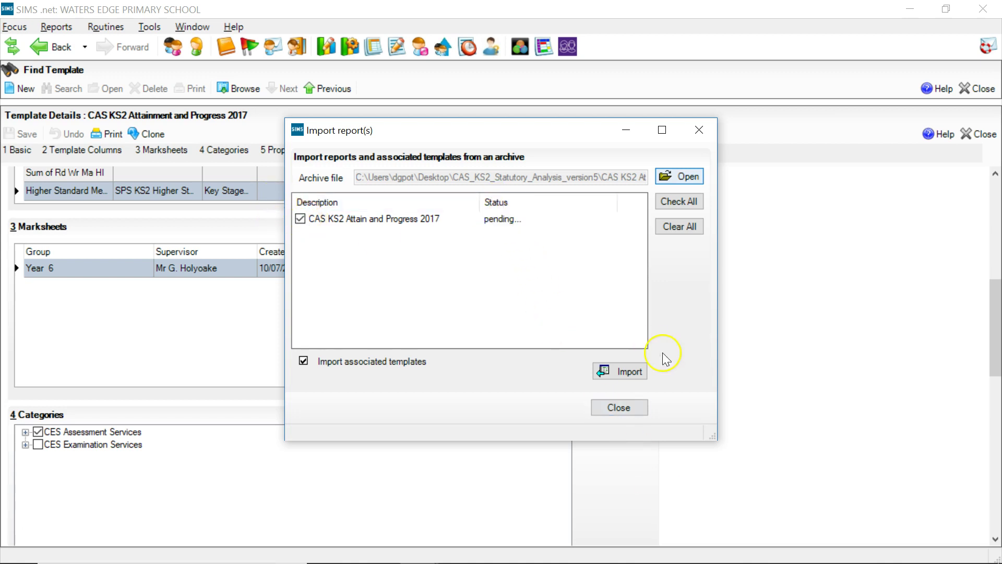
Import the CAS KS2 Attain and Progress 2017 report with its associated templates, and close the import dialog and open assessment screens
left_click(635, 369)
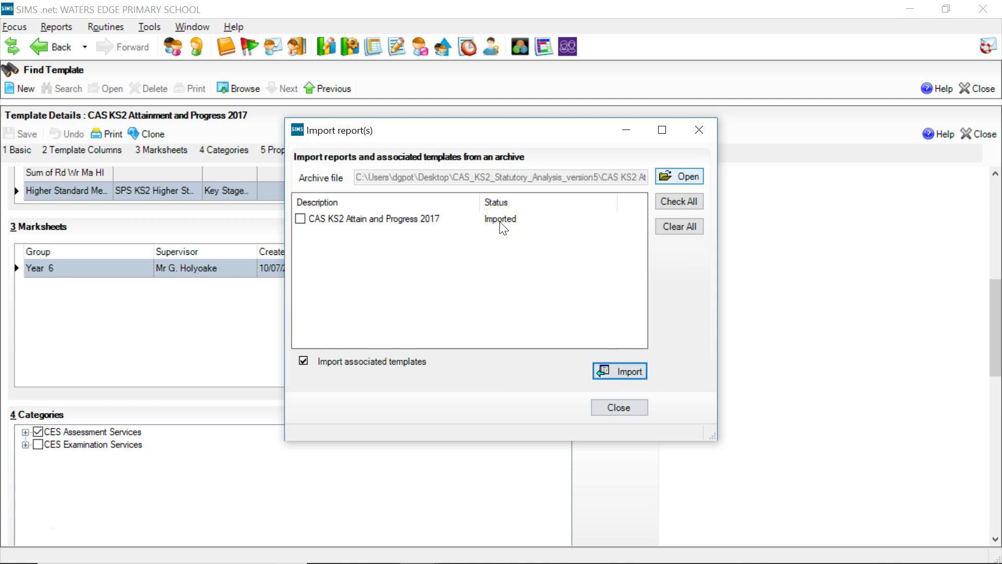
left_click(619, 408)
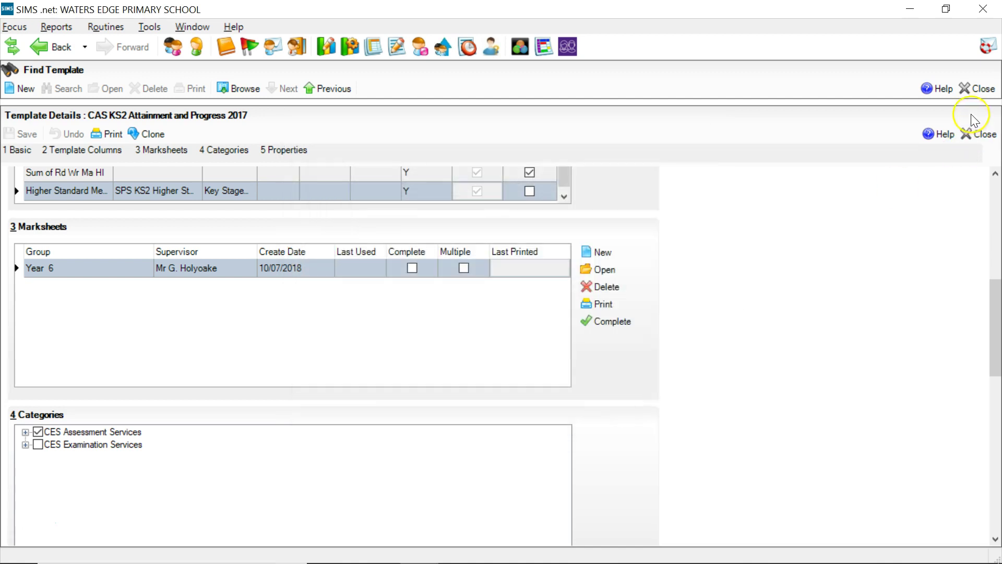
left_click(977, 89)
left_click(977, 89)
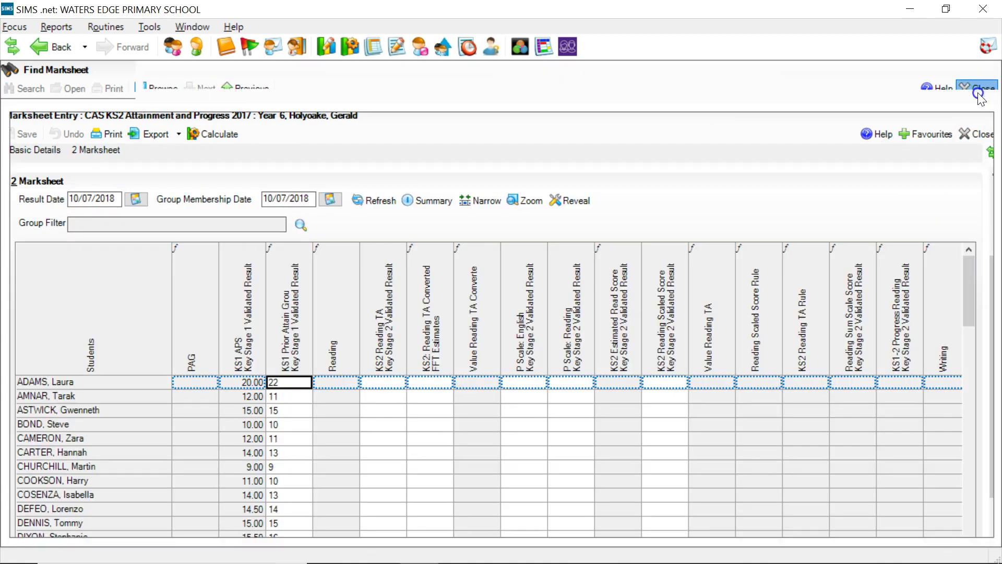
Browse the runnable reports with Student focus and select CAS KS2 Attain and Progress 2017
left_click(51, 26)
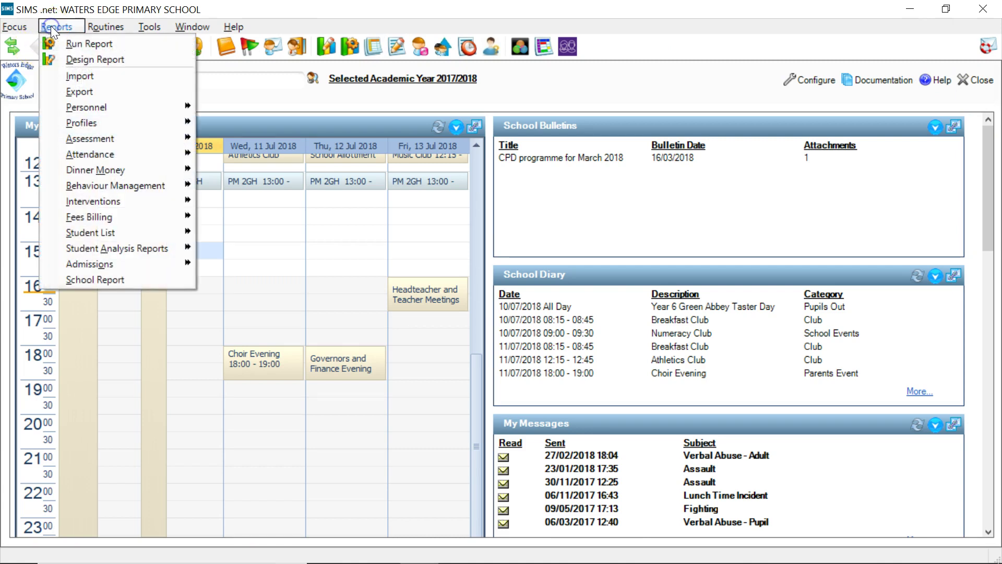
left_click(81, 44)
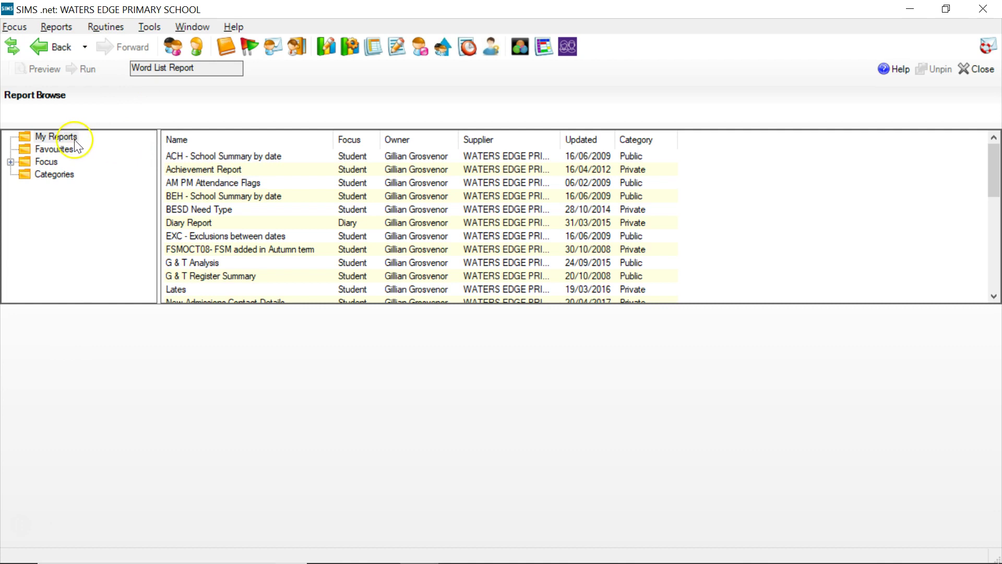
double_click(50, 161)
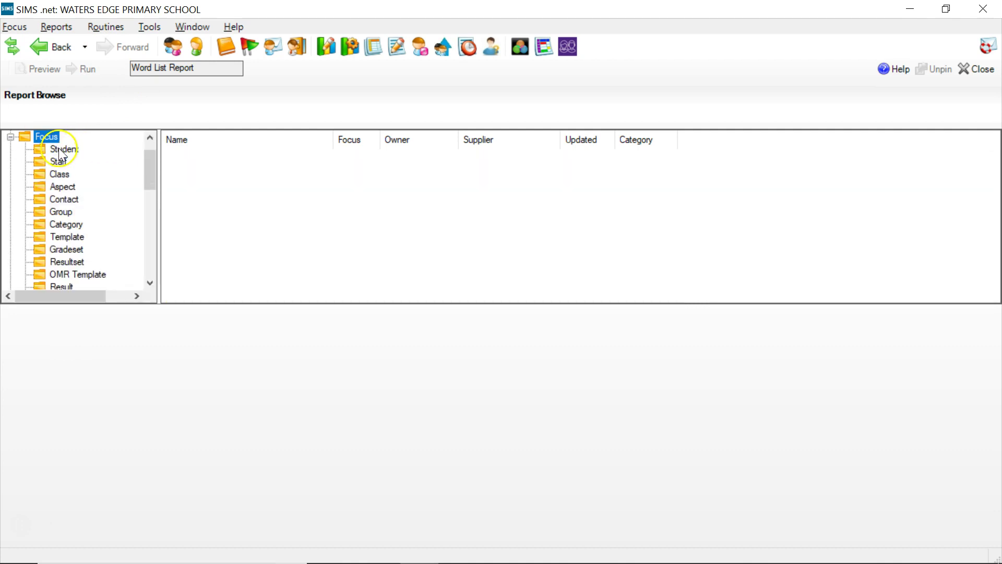
left_click(62, 150)
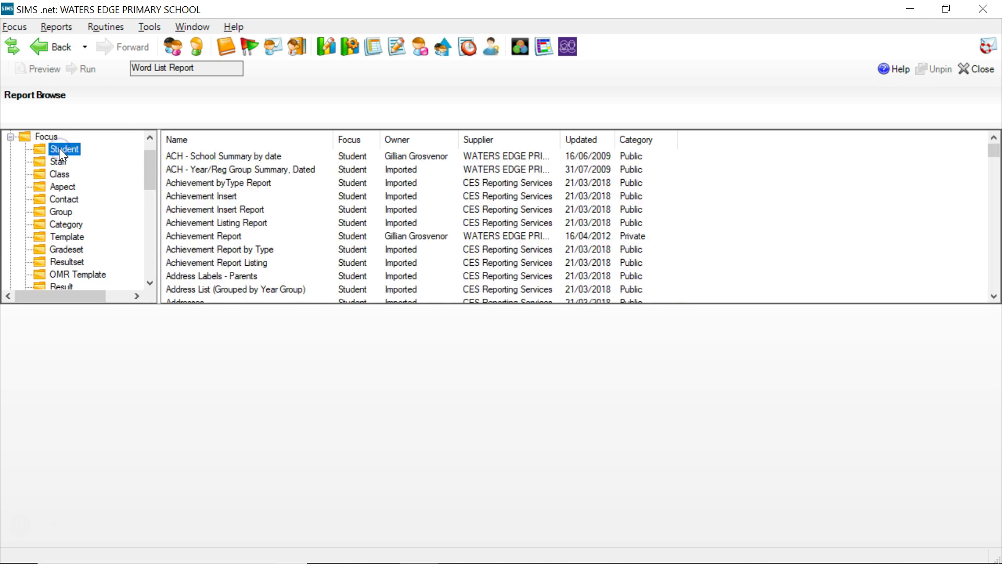
left_click(222, 223)
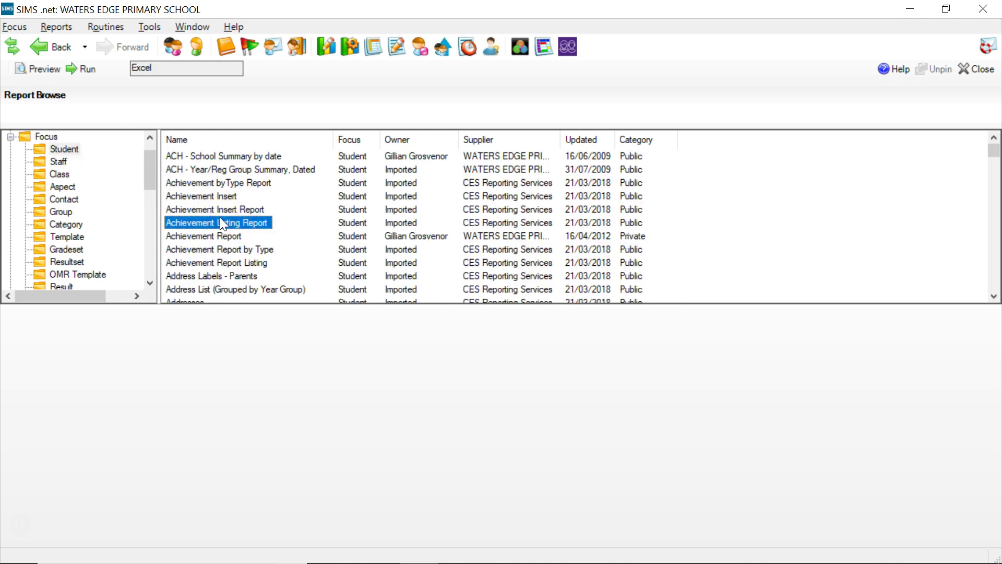
key("c")
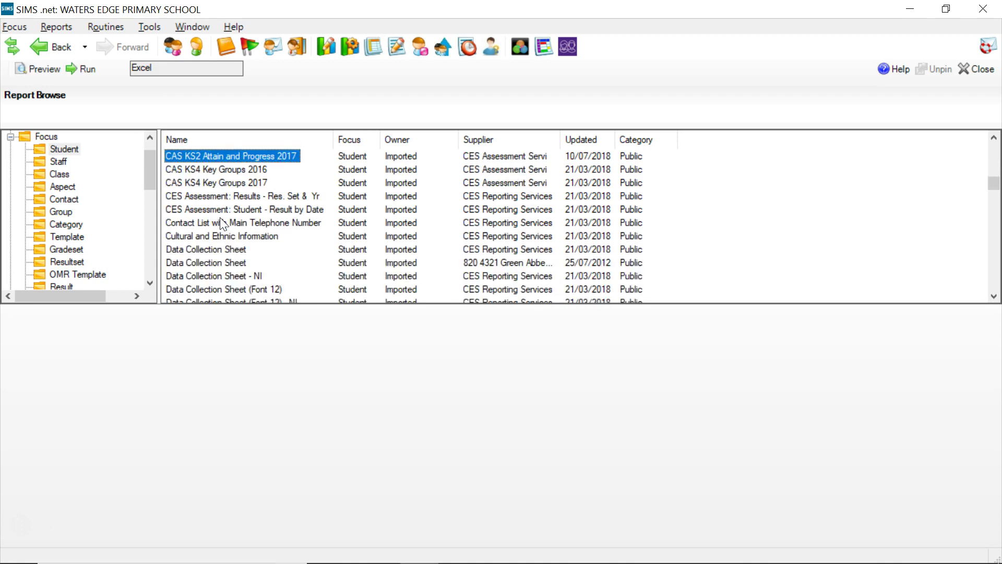
Run the CAS KS2 Attain and Progress 2017 report for Year 6, using today as the effective date
left_click(263, 163)
double_click(246, 155)
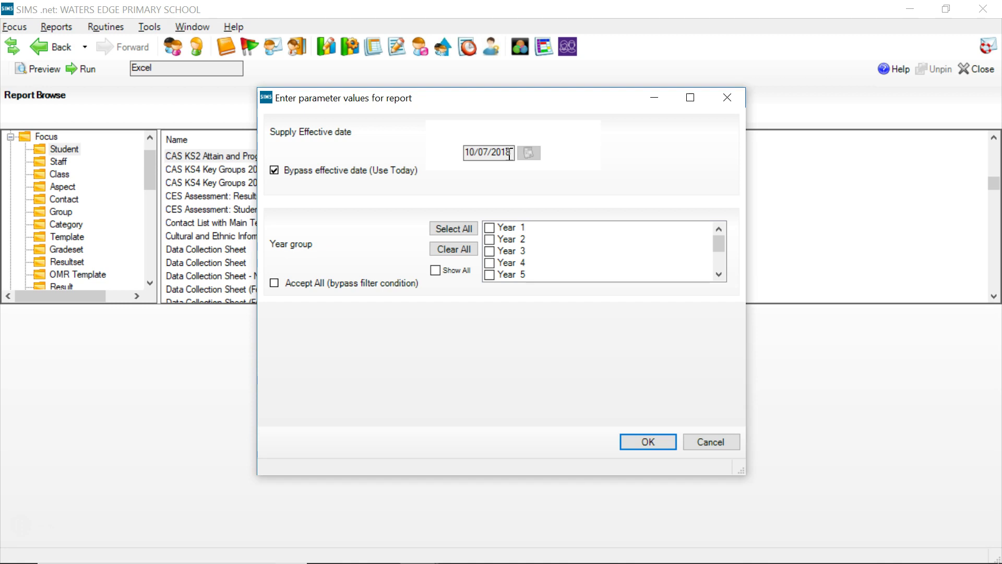
left_click(719, 275)
left_click(719, 276)
left_click(490, 251)
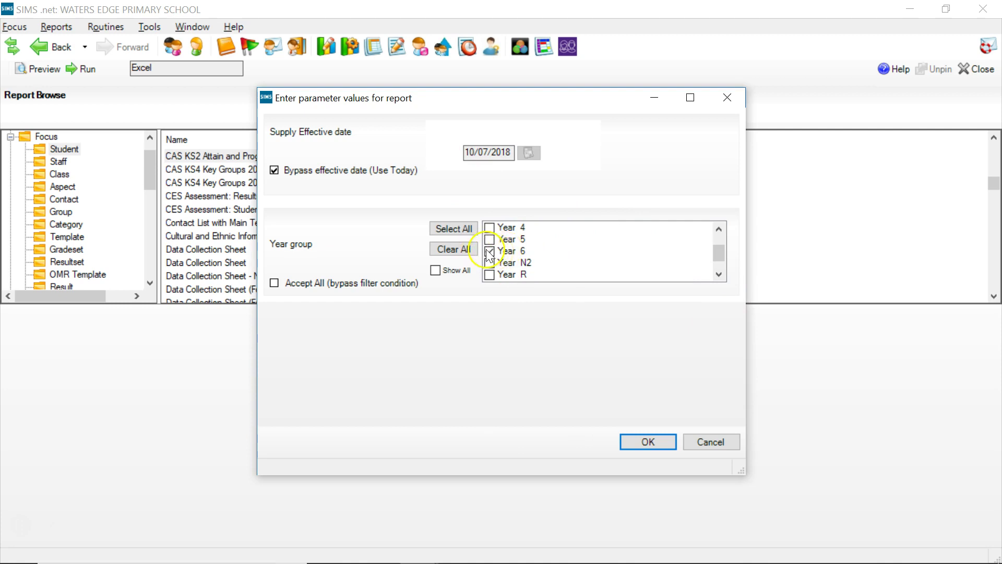
left_click(646, 443)
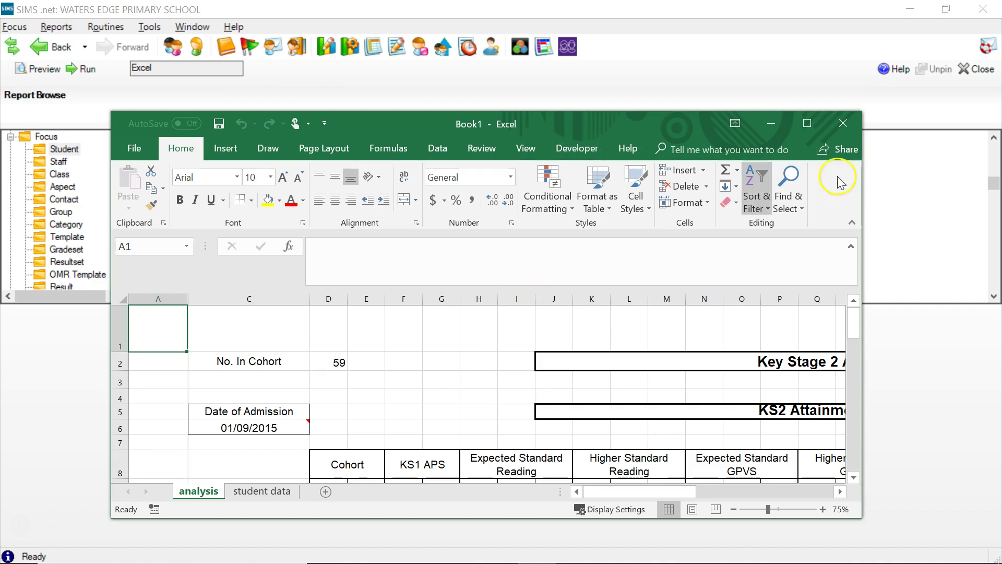
Maximise the Excel report and examine the All Pupils percentages for expected standard Reading, GPVS, Writing and RWM, and higher standard Maths
left_click(810, 126)
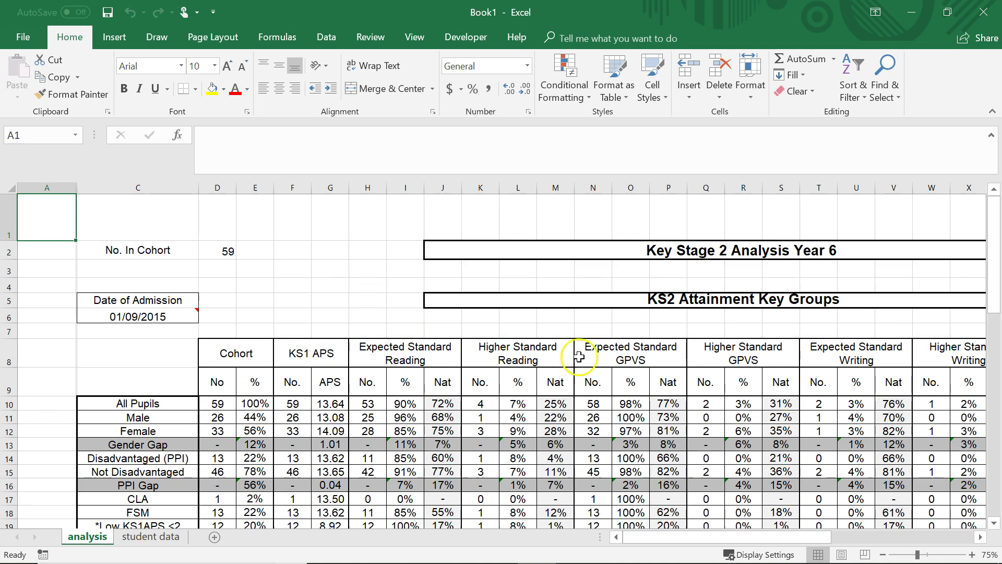
left_click_drag(995, 240, 997, 270)
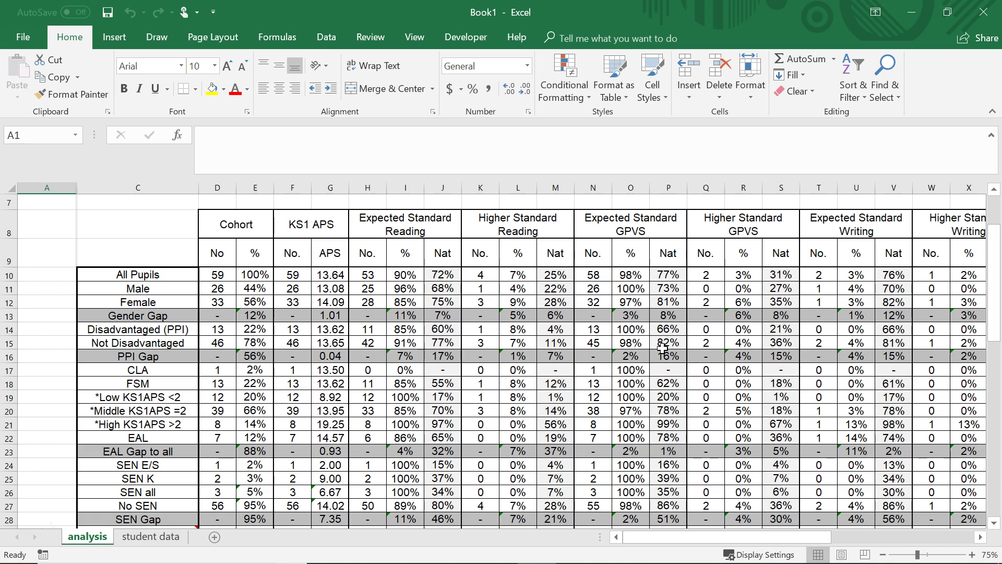
left_click(398, 274)
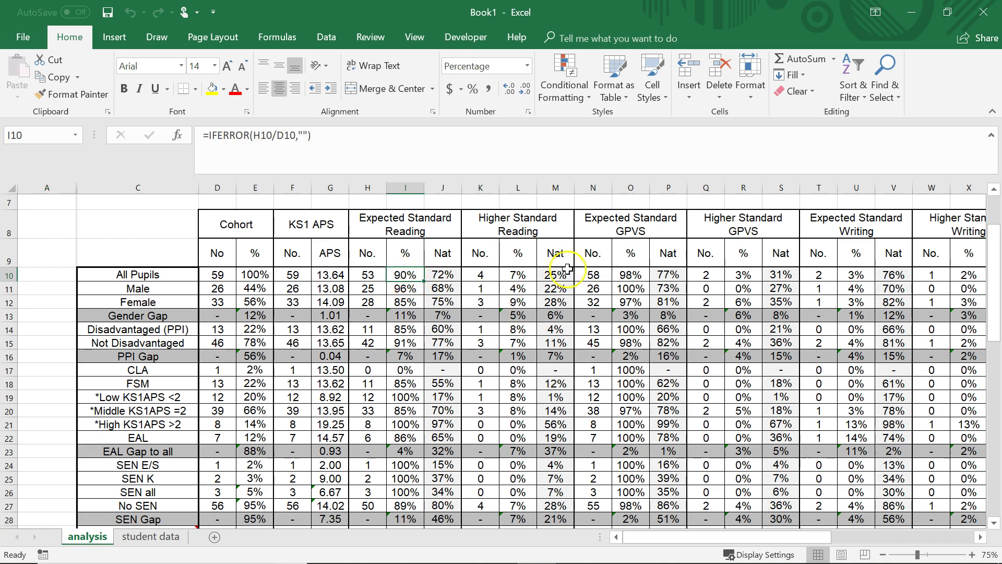
left_click(631, 275)
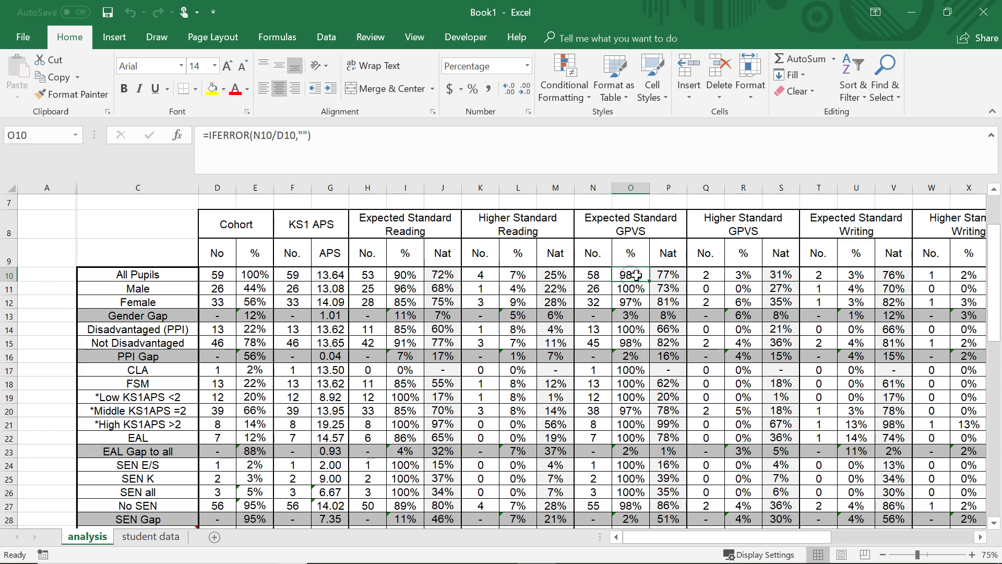
left_click(847, 278)
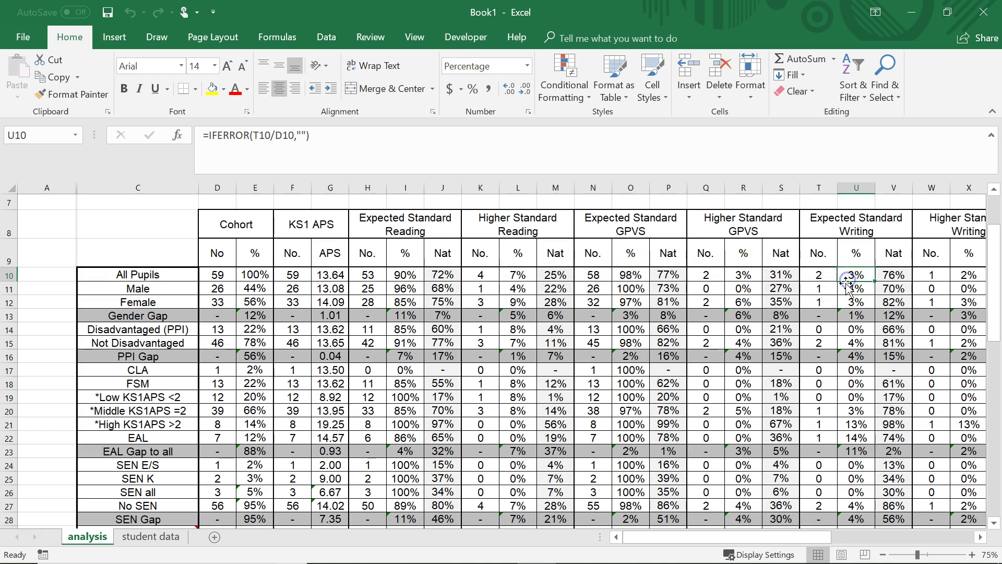
left_click(742, 540)
left_click_drag(742, 543, 817, 543)
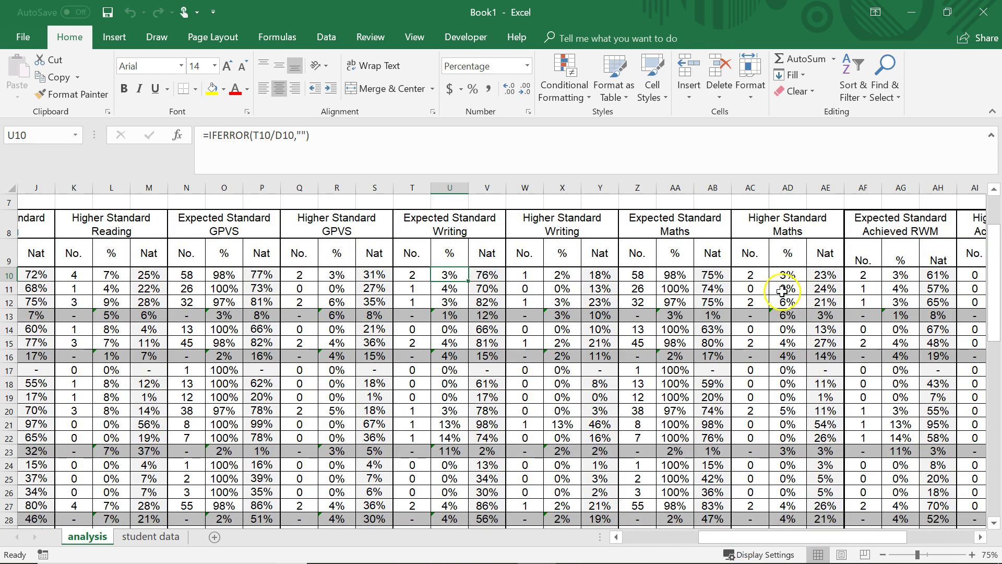
left_click(786, 274)
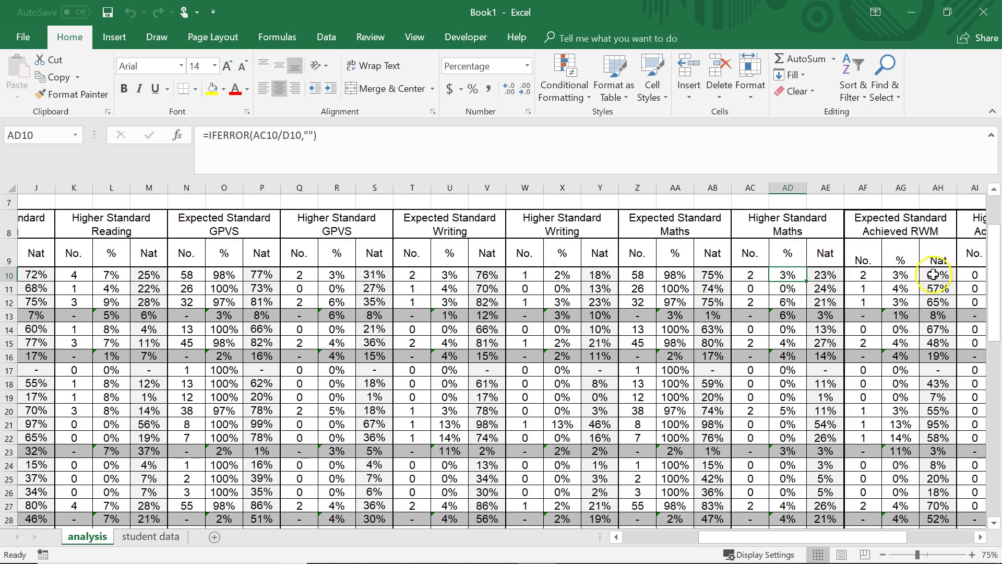
left_click(905, 274)
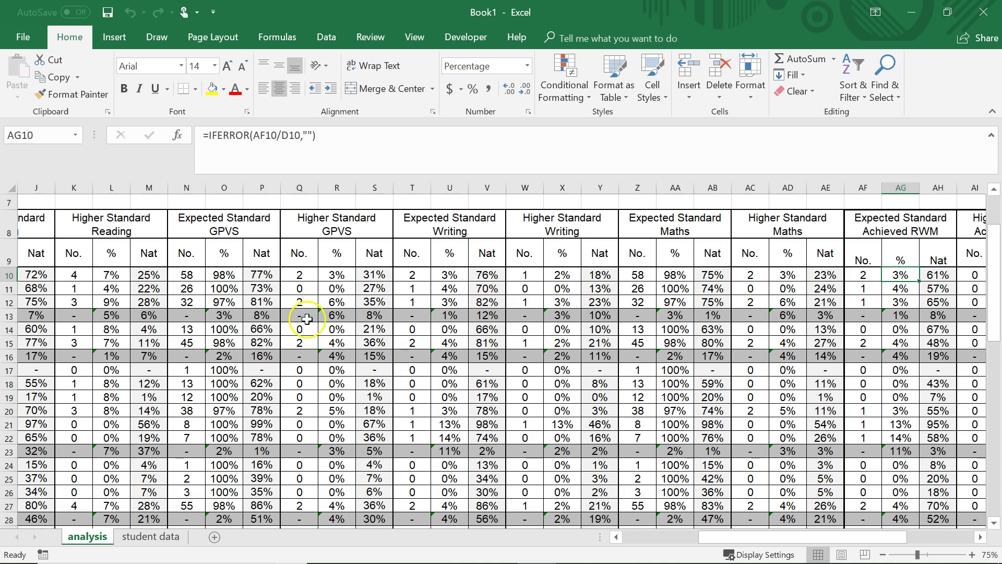
left_click_drag(745, 540, 670, 543)
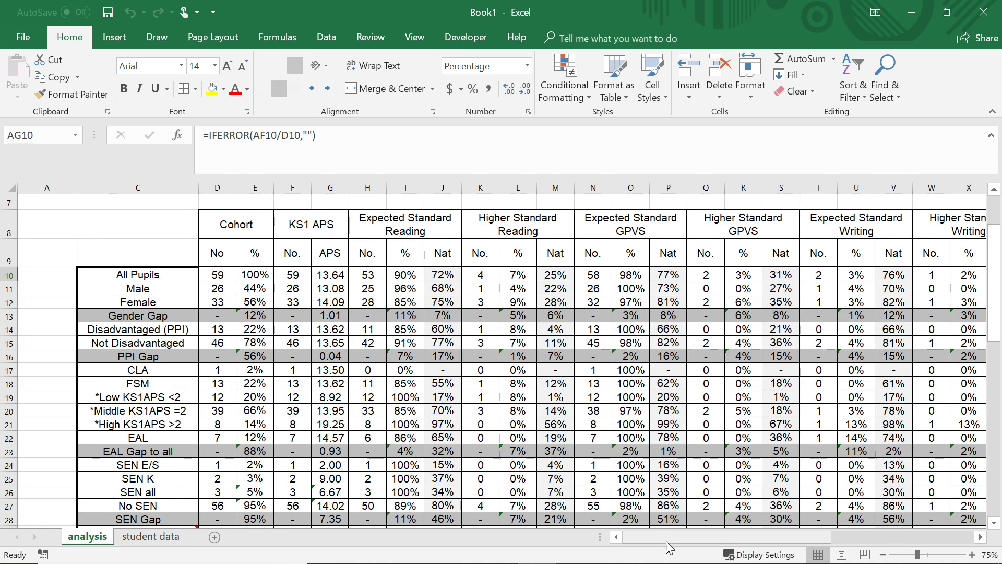